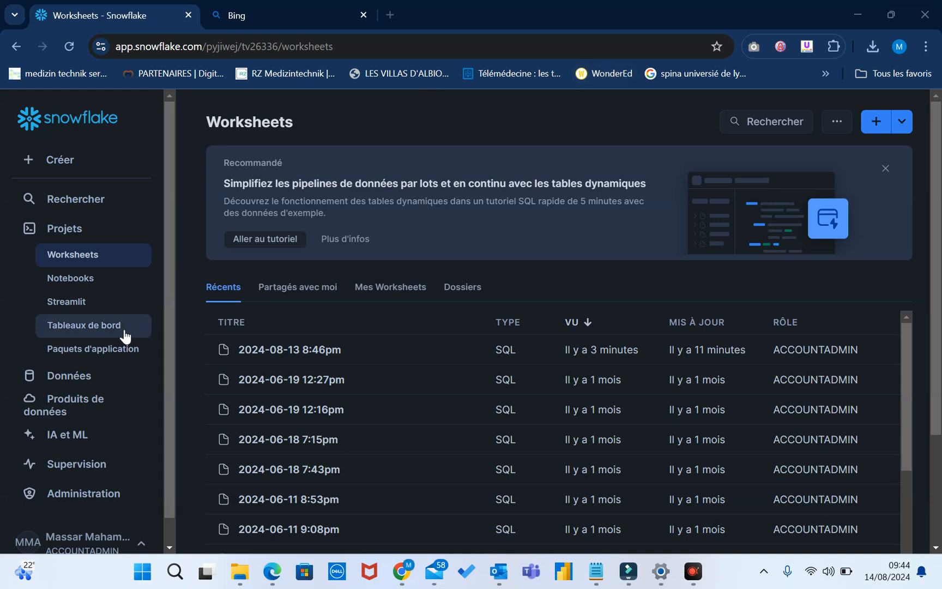
- Open cost management under Administration and examine the account spending overview, including the monthly budget chart and the top warehouses by cost
{"action": "scroll", "coordinate": [123, 333], "scroll_direction": "down", "scroll_amount": 1}
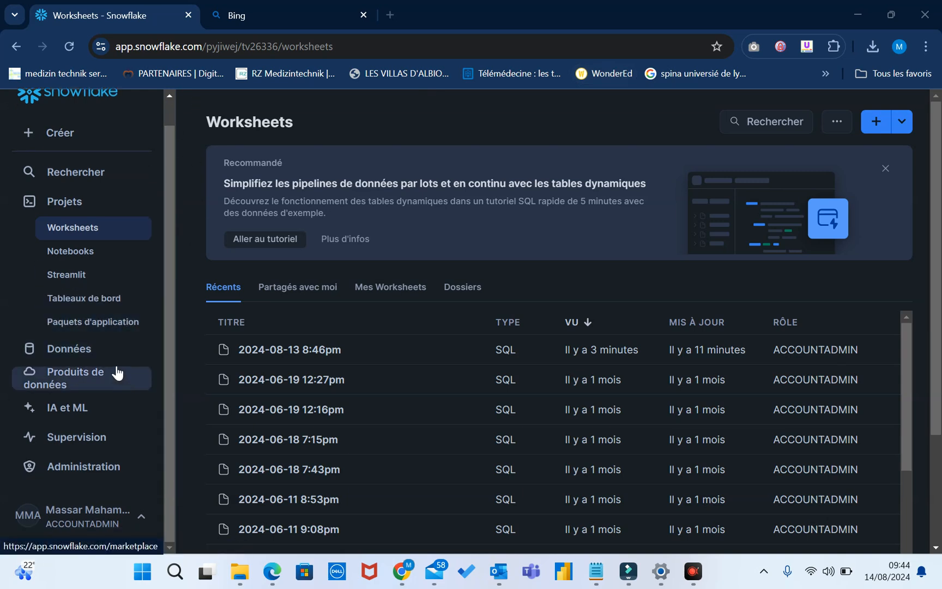
{"action": "left_click", "coordinate": [73, 479]}
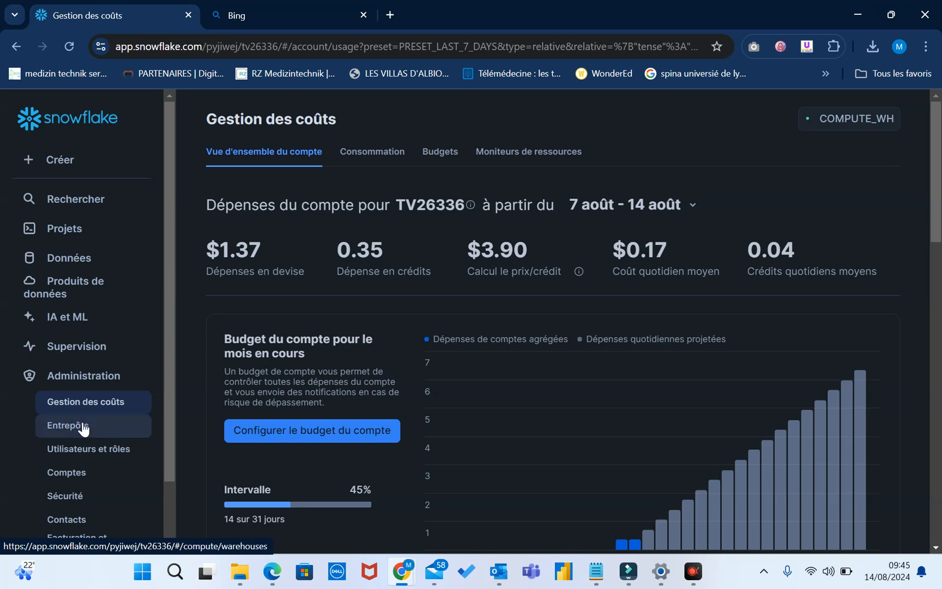
{"action": "scroll", "coordinate": [86, 443], "scroll_direction": "down", "scroll_amount": 2}
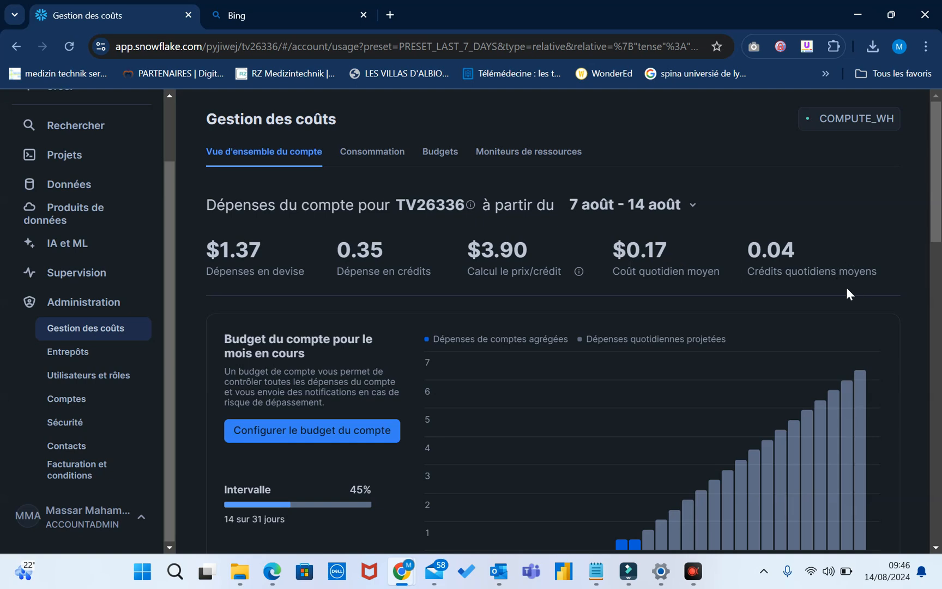
{"action": "scroll", "coordinate": [785, 341], "scroll_direction": "down", "scroll_amount": 1}
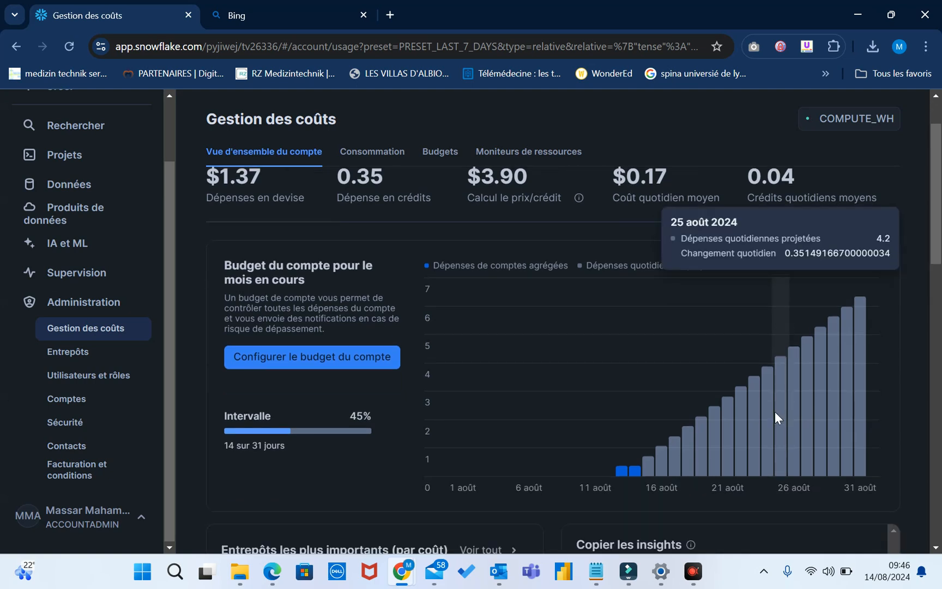
{"action": "scroll", "coordinate": [778, 410], "scroll_direction": "down", "scroll_amount": 1}
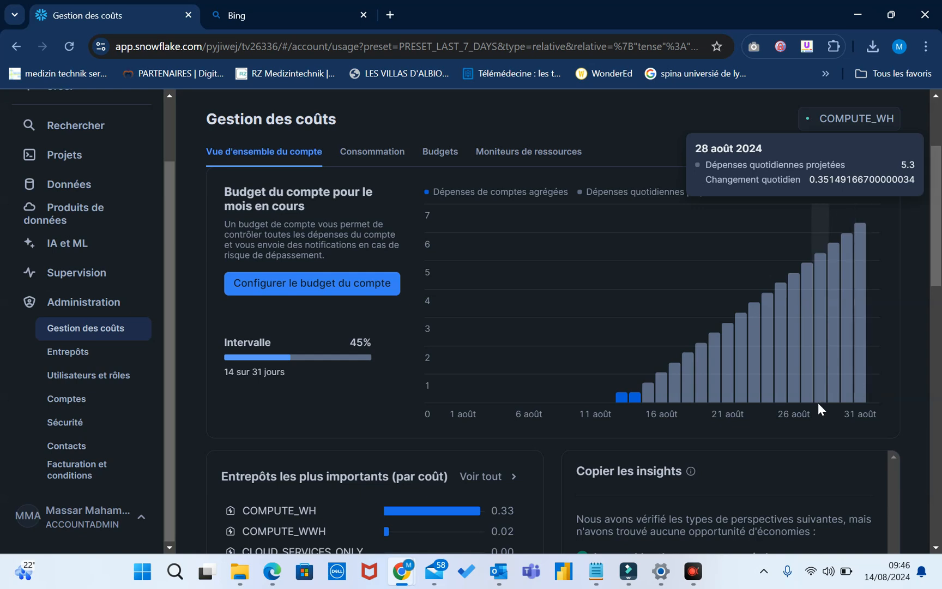
{"action": "scroll", "coordinate": [590, 407], "scroll_direction": "down", "scroll_amount": 2}
{"action": "scroll", "coordinate": [592, 393], "scroll_direction": "up", "scroll_amount": 2}
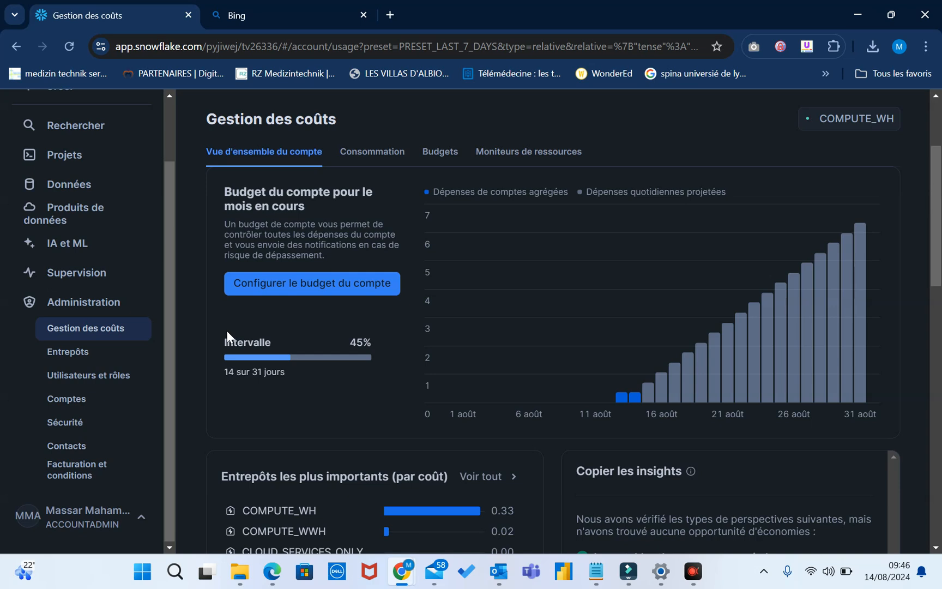
- Open the warehouses list and examine its owner and resumed columns and the actions available for COMPUTE_WH
{"action": "left_click", "coordinate": [82, 353]}
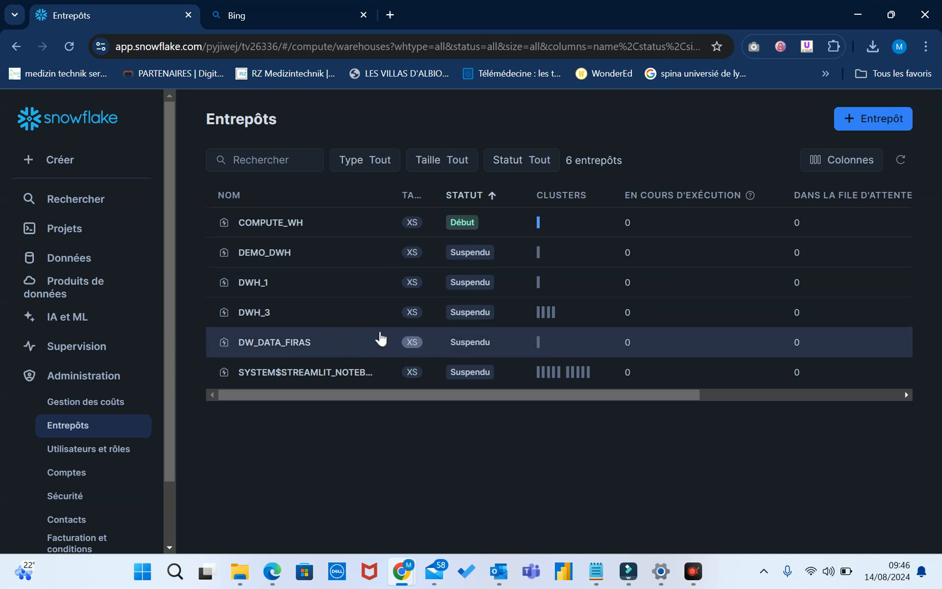
{"action": "left_click_drag", "start_coordinate": [474, 395], "coordinate": [786, 385]}
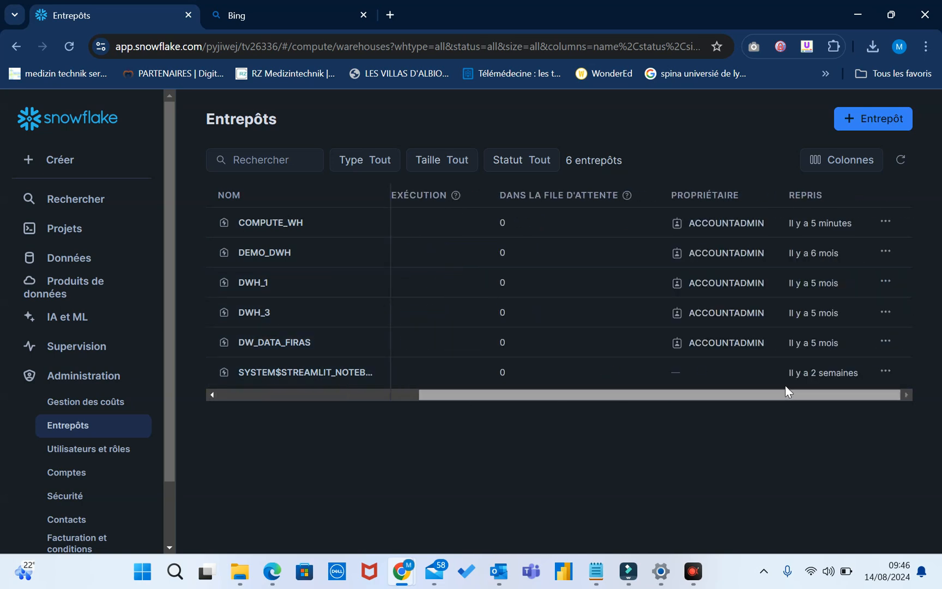
{"action": "left_click", "coordinate": [898, 223]}
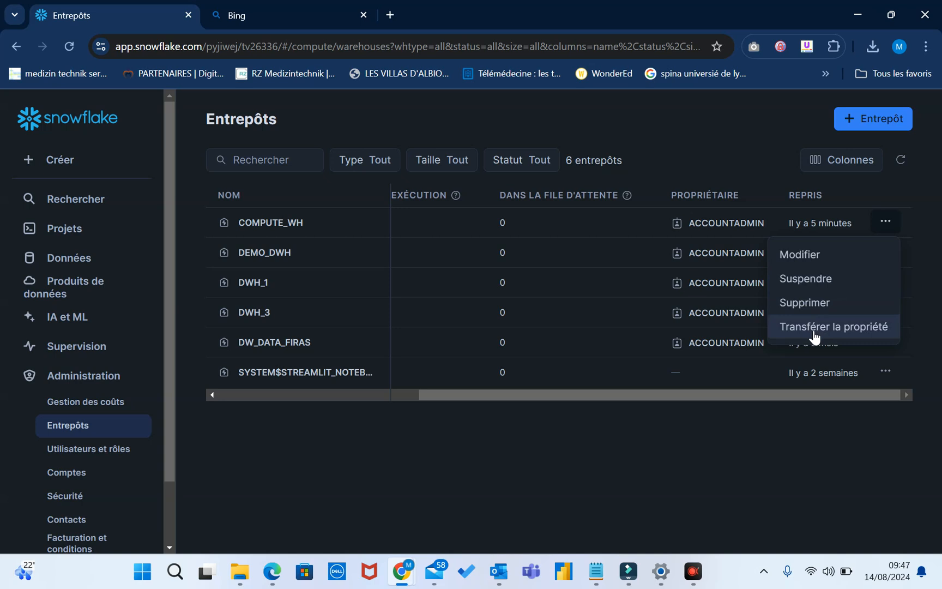
{"action": "left_click", "coordinate": [745, 486]}
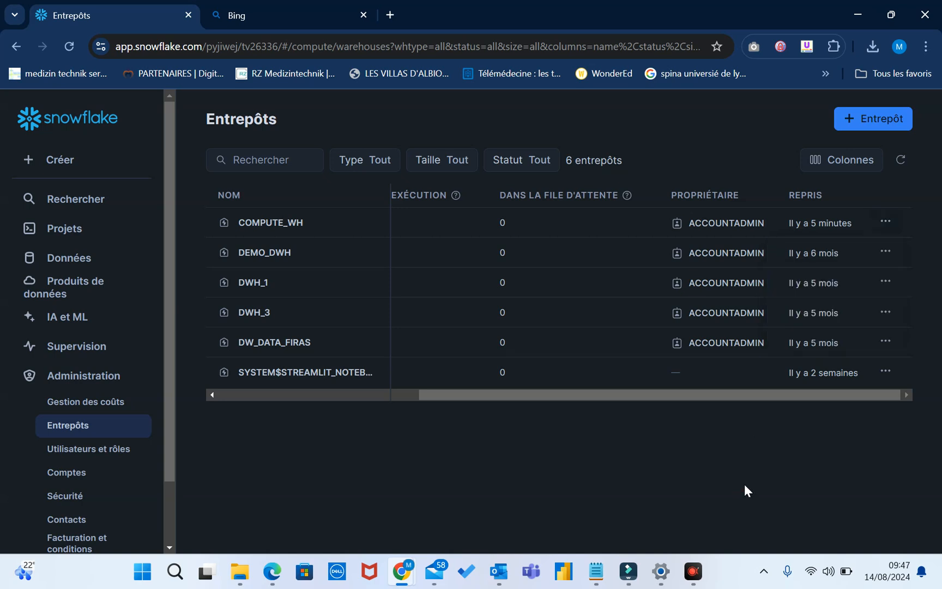
- Start a new warehouse named Compute_XS with the comment Team_Data
{"action": "left_click", "coordinate": [867, 123]}
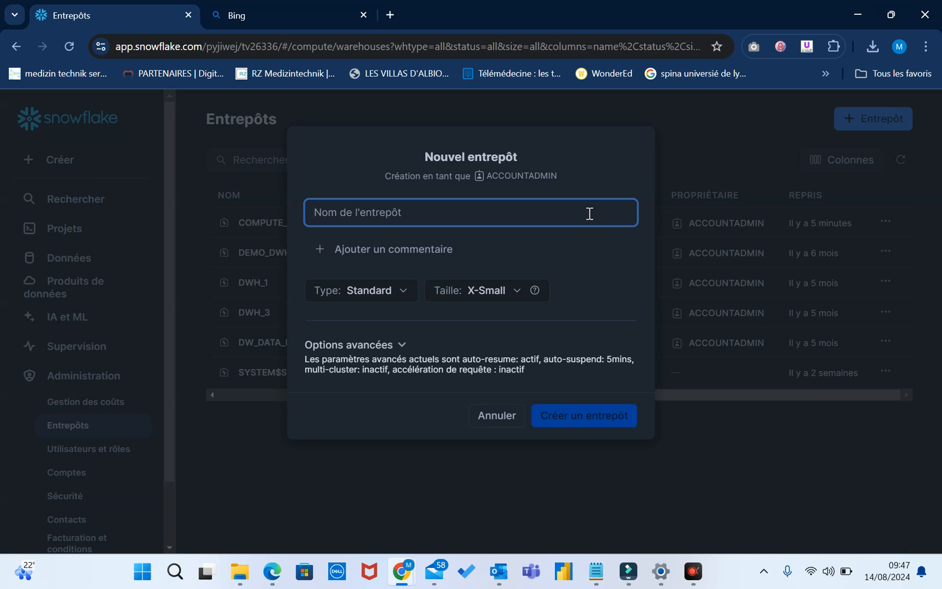
{"action": "type", "text": "c"}
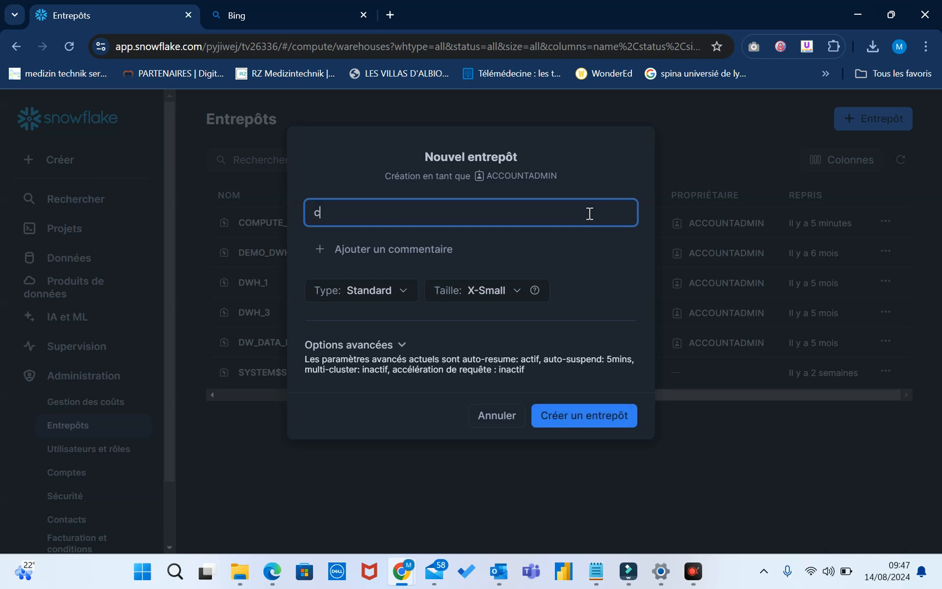
{"action": "key", "text": "BackSpace"}
{"action": "type", "text": "Compute_XS"}
{"action": "left_click", "coordinate": [335, 255]}
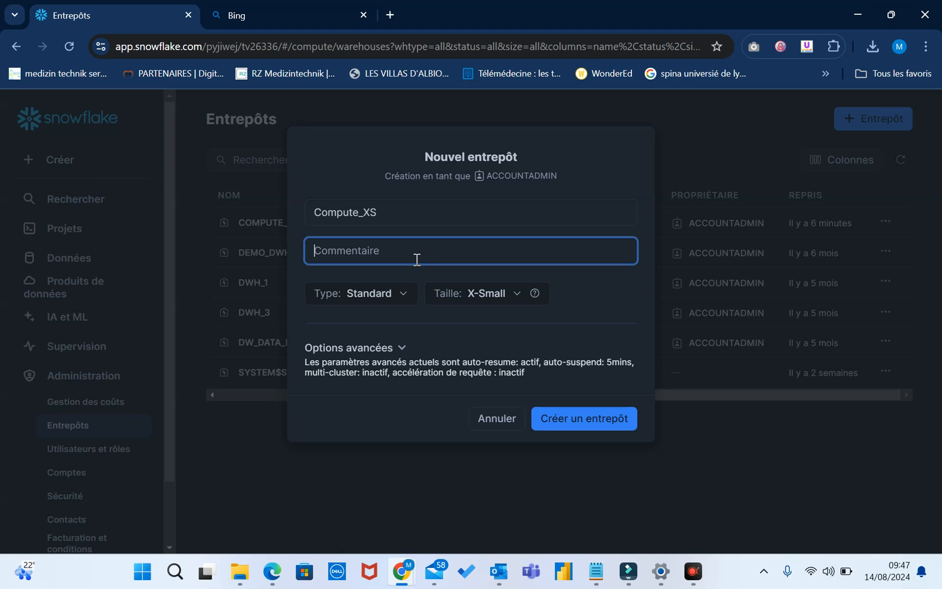
{"action": "type", "text": "Team_Data"}
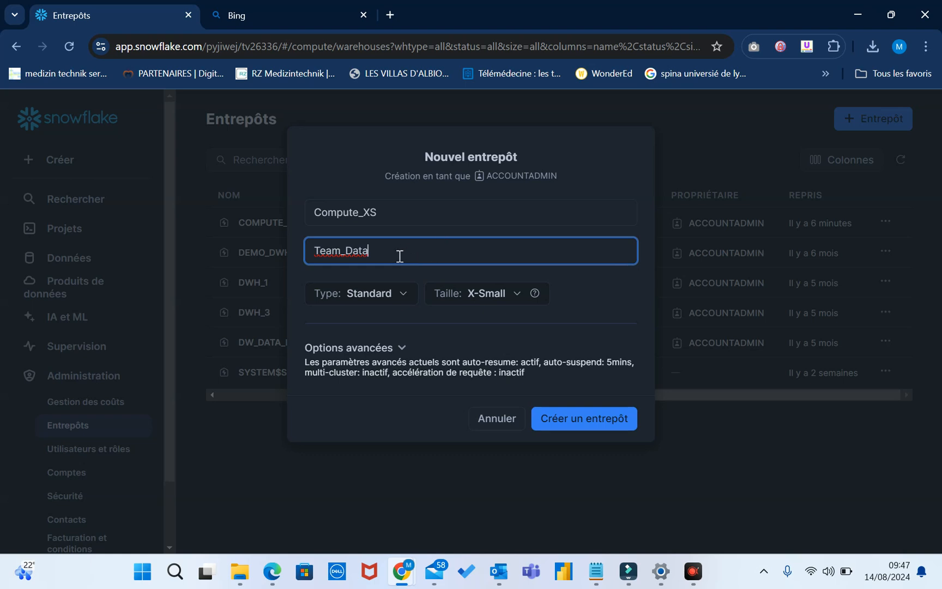
- Review the warehouse types and sizes, keeping the Standard type and choosing the X-Small size
{"action": "left_click", "coordinate": [406, 292]}
{"action": "left_click", "coordinate": [406, 292]}
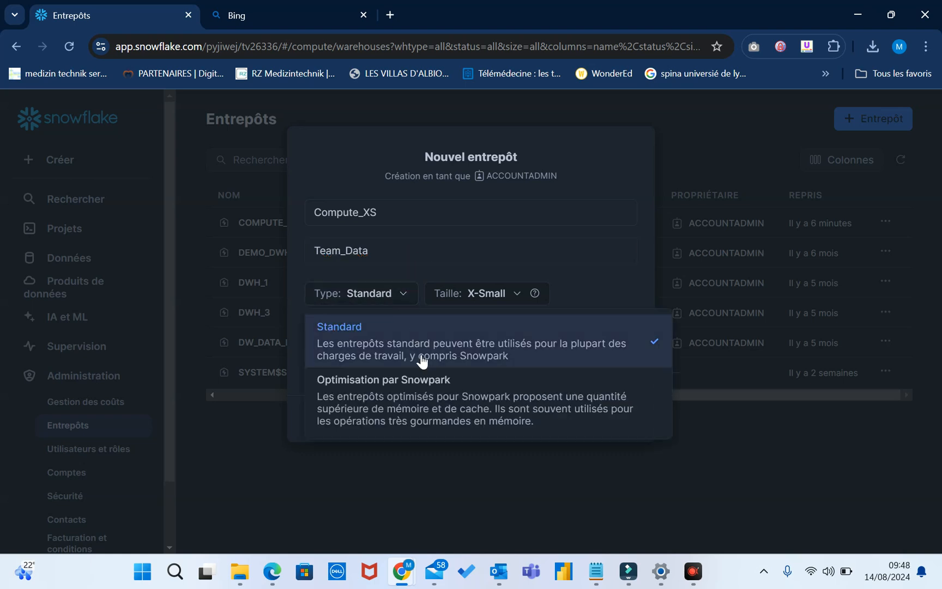
{"action": "left_click", "coordinate": [394, 293]}
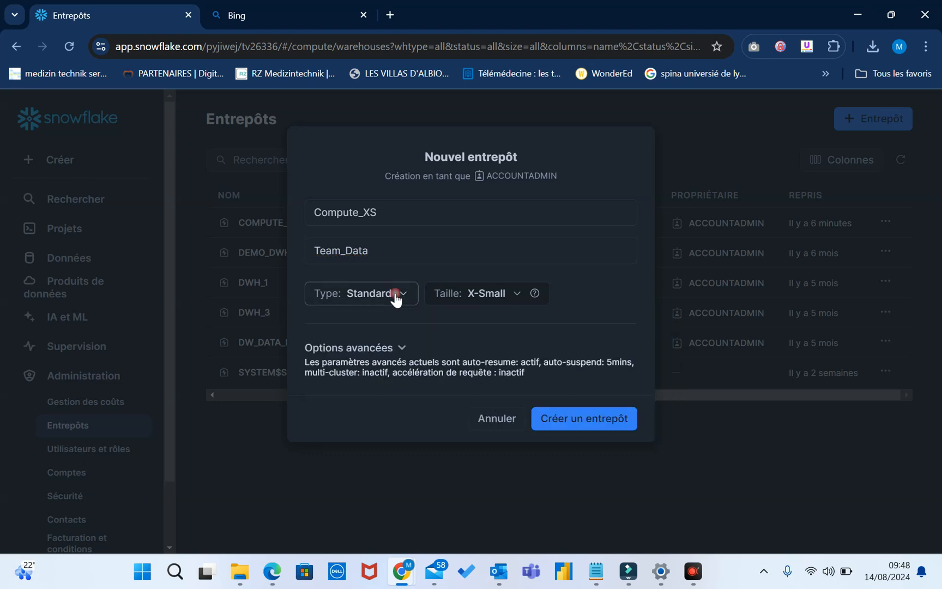
{"action": "left_click", "coordinate": [515, 297]}
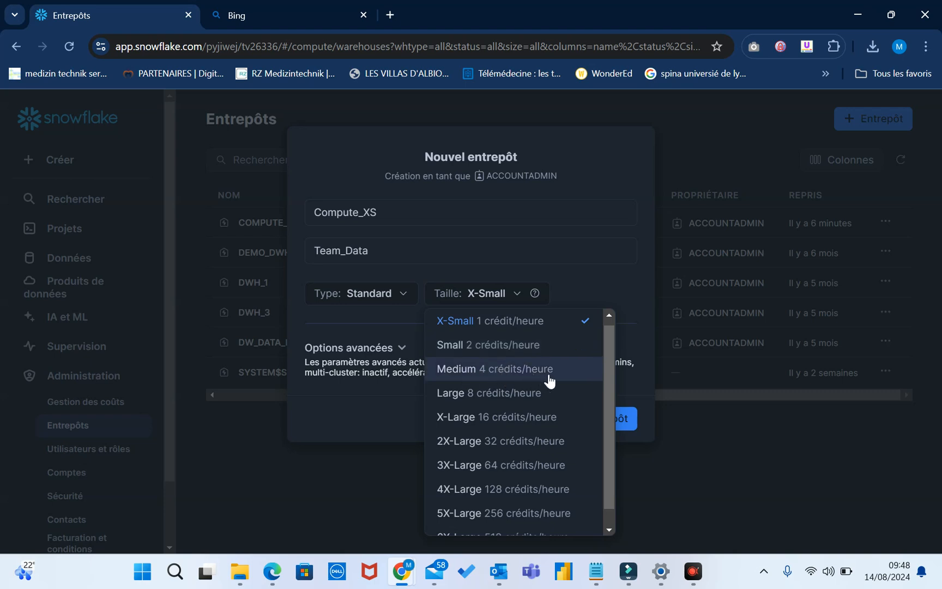
{"action": "scroll", "coordinate": [508, 413], "scroll_direction": "down", "scroll_amount": 1}
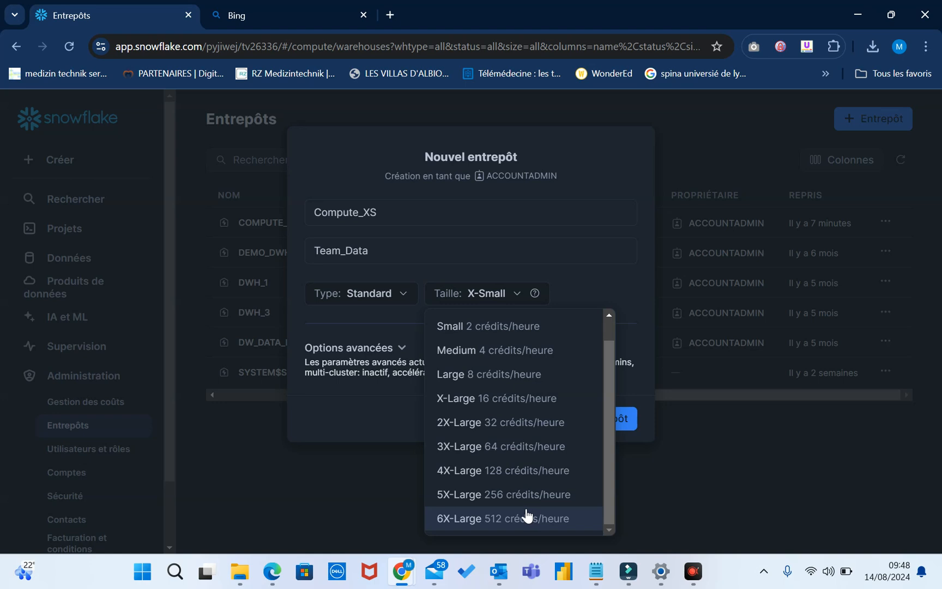
{"action": "scroll", "coordinate": [543, 435], "scroll_direction": "up", "scroll_amount": 1}
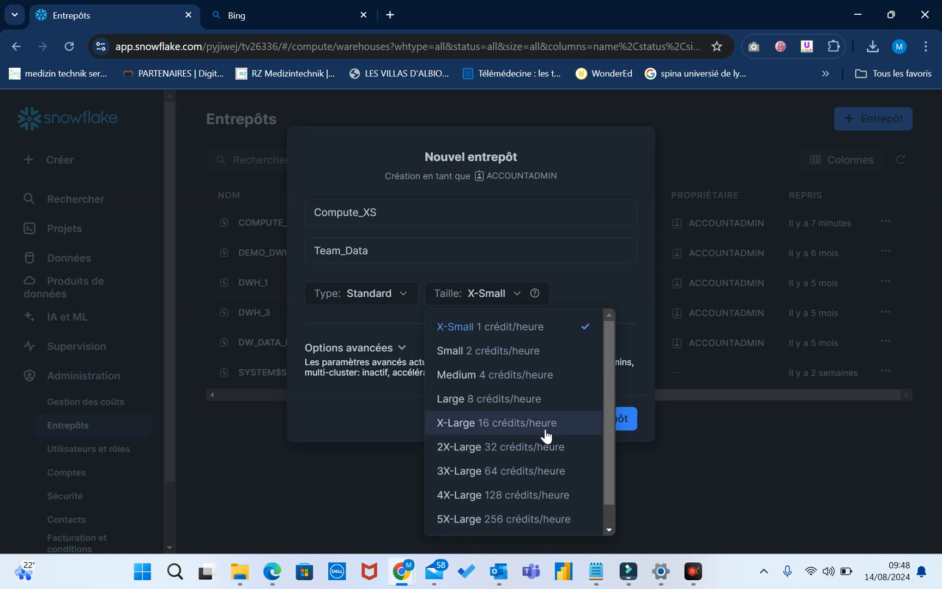
{"action": "left_click", "coordinate": [523, 333]}
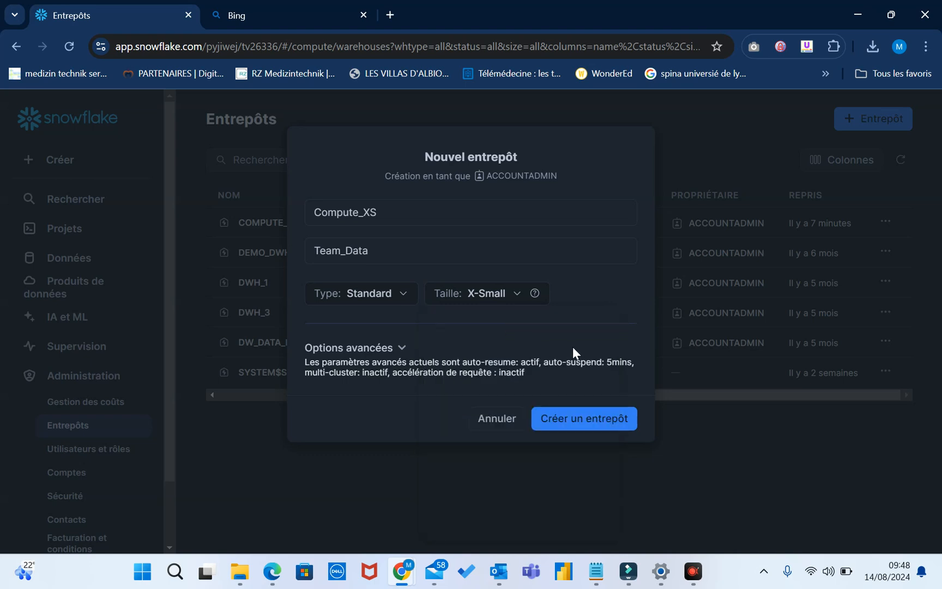
- Expand the new warehouse's advanced options and set automatic suspension after 5 minutes of inactivity
{"action": "left_click", "coordinate": [402, 348]}
{"action": "scroll", "coordinate": [479, 373], "scroll_direction": "down", "scroll_amount": 2}
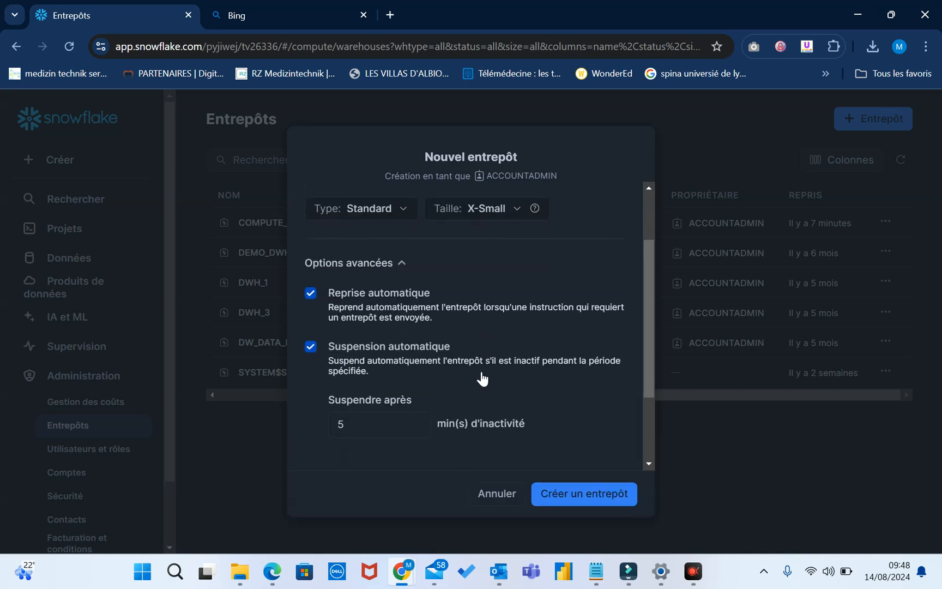
{"action": "scroll", "coordinate": [482, 377], "scroll_direction": "down", "scroll_amount": 1}
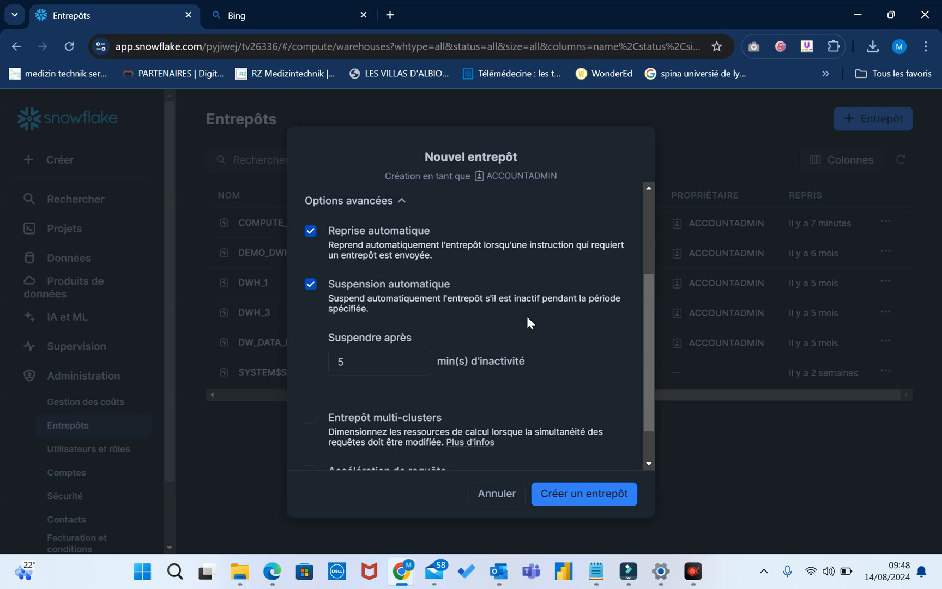
{"action": "left_click", "coordinate": [411, 358]}
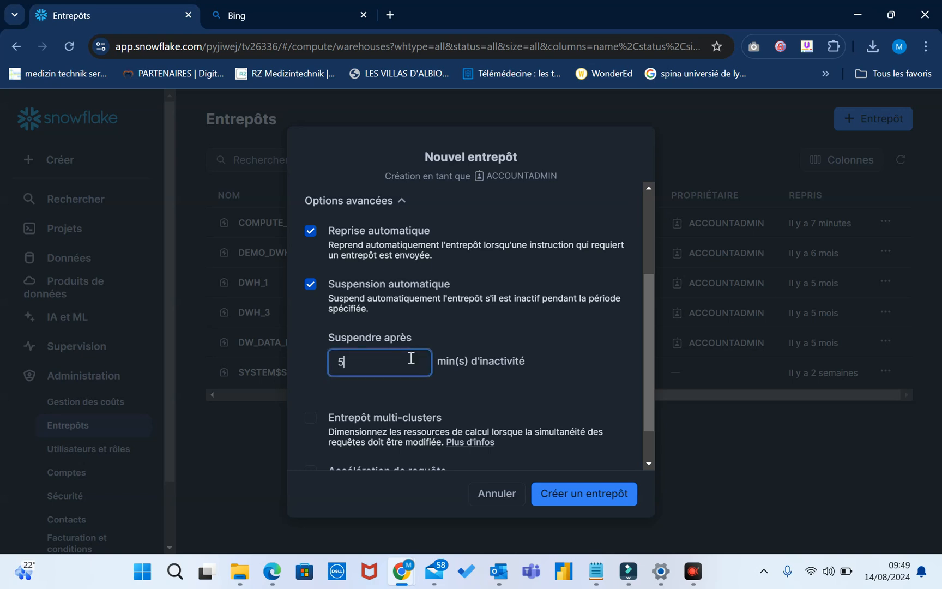
{"action": "key", "text": "BackSpace"}
{"action": "type", "text": "é"}
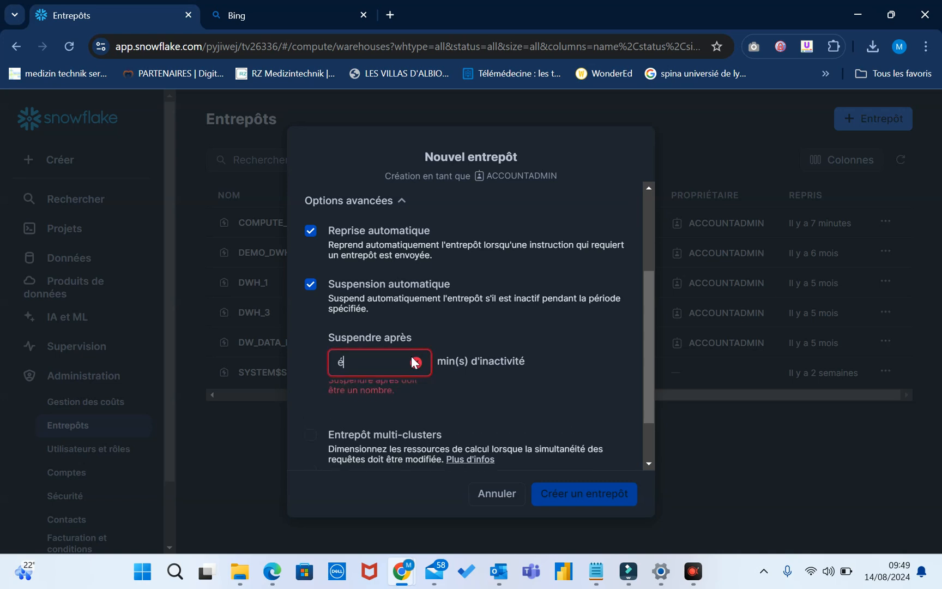
{"action": "key", "text": "BackSpace"}
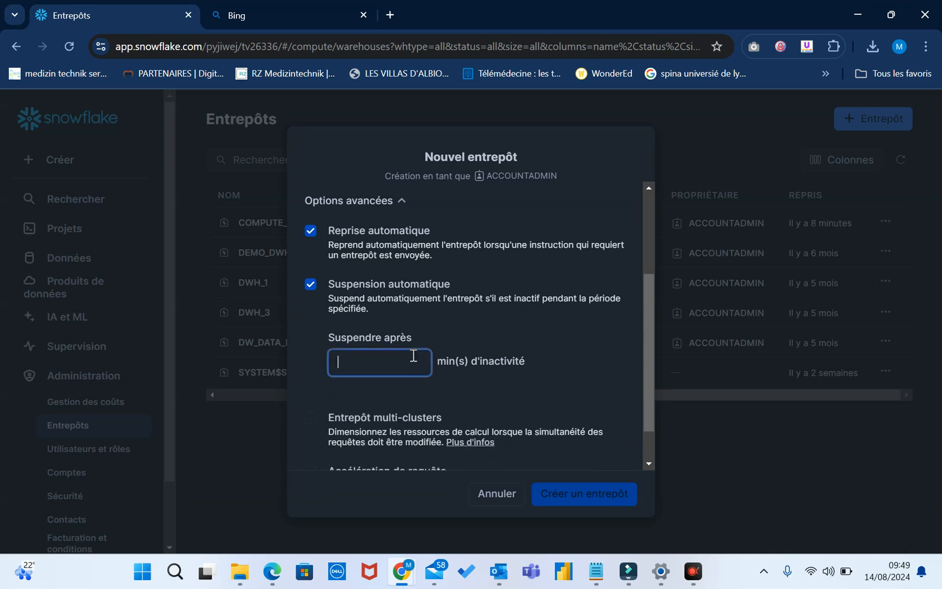
{"action": "type", "text": "2"}
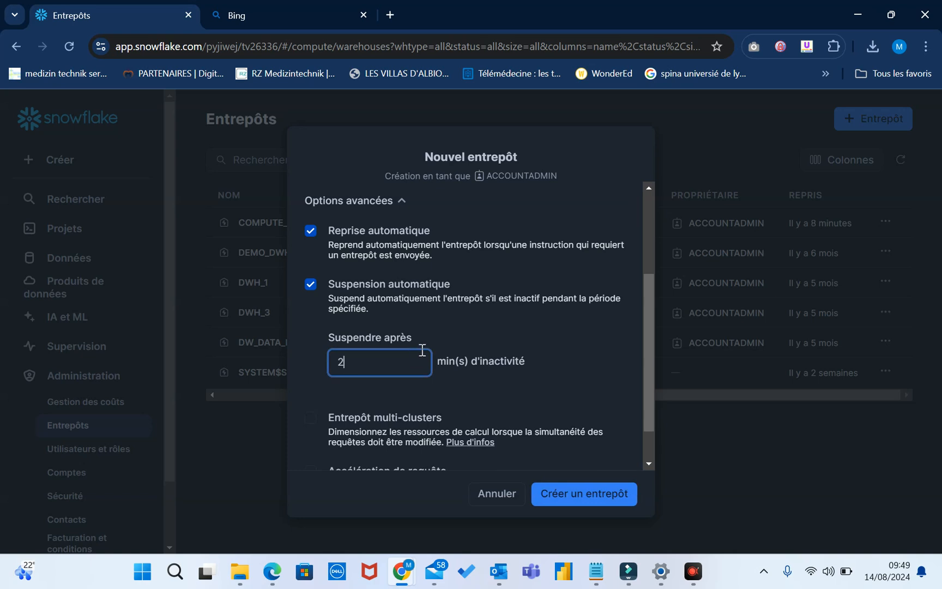
{"action": "key", "text": "BackSpace"}
{"action": "type", "text": "5"}
- Enable the multi-cluster option for the warehouse with a minimum of 1 and a maximum of 2 clusters
{"action": "scroll", "coordinate": [431, 382], "scroll_direction": "down", "scroll_amount": 1}
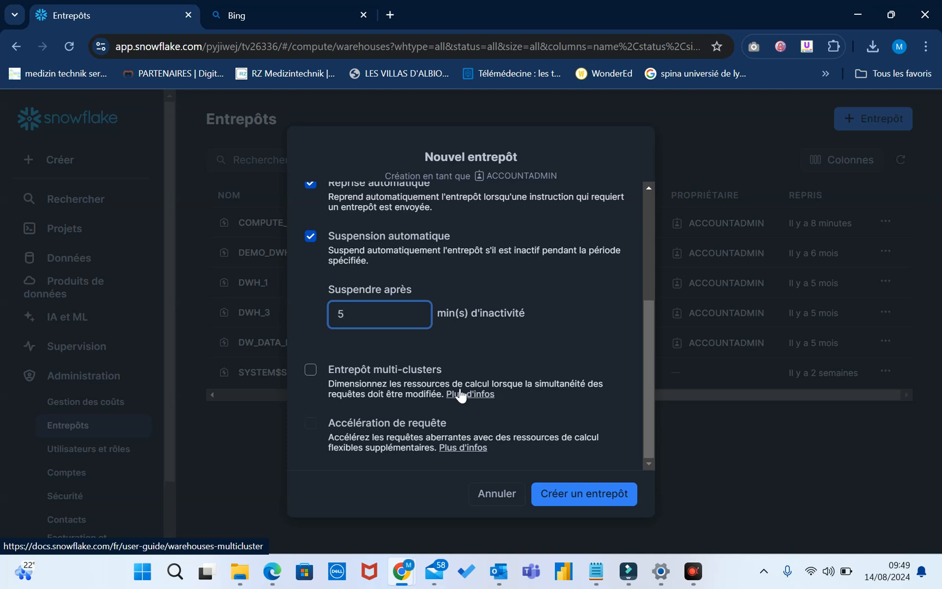
{"action": "left_click", "coordinate": [311, 370]}
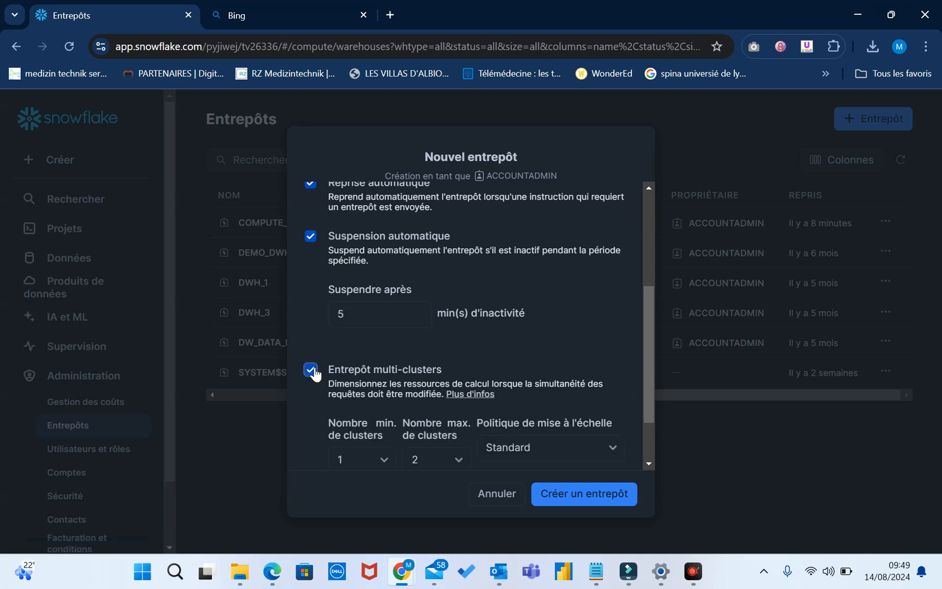
{"action": "scroll", "coordinate": [452, 401], "scroll_direction": "down", "scroll_amount": 2}
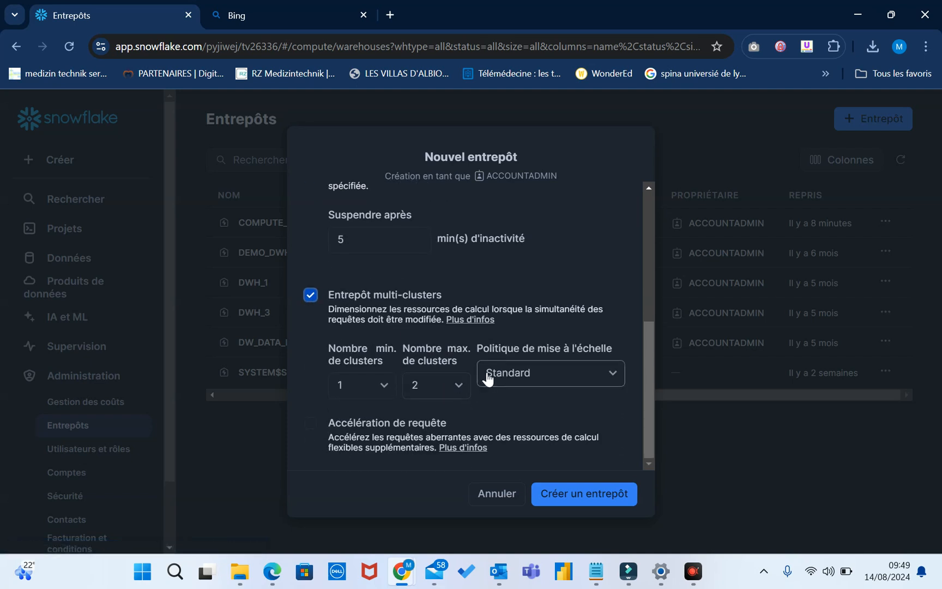
{"action": "left_click", "coordinate": [384, 387]}
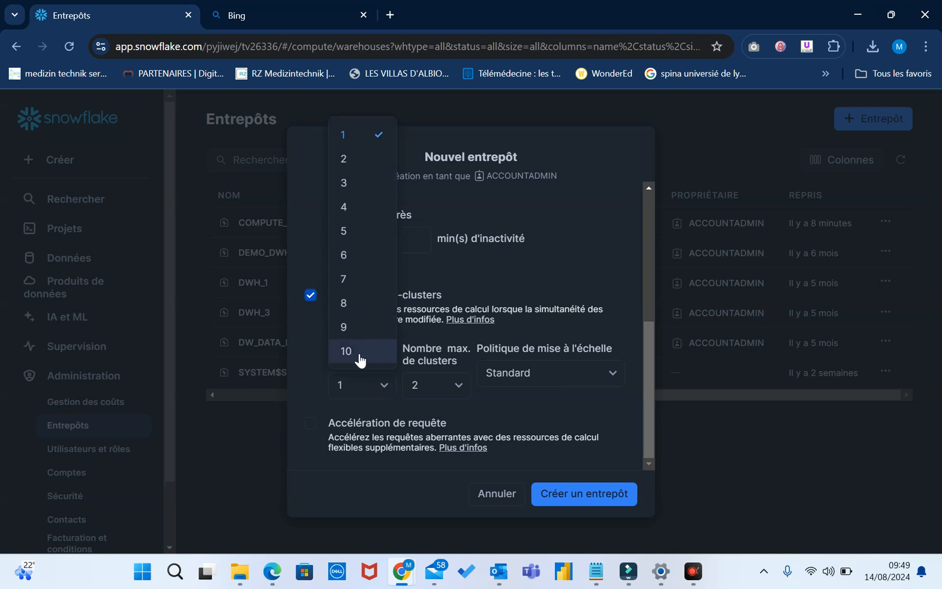
{"action": "left_click", "coordinate": [391, 388]}
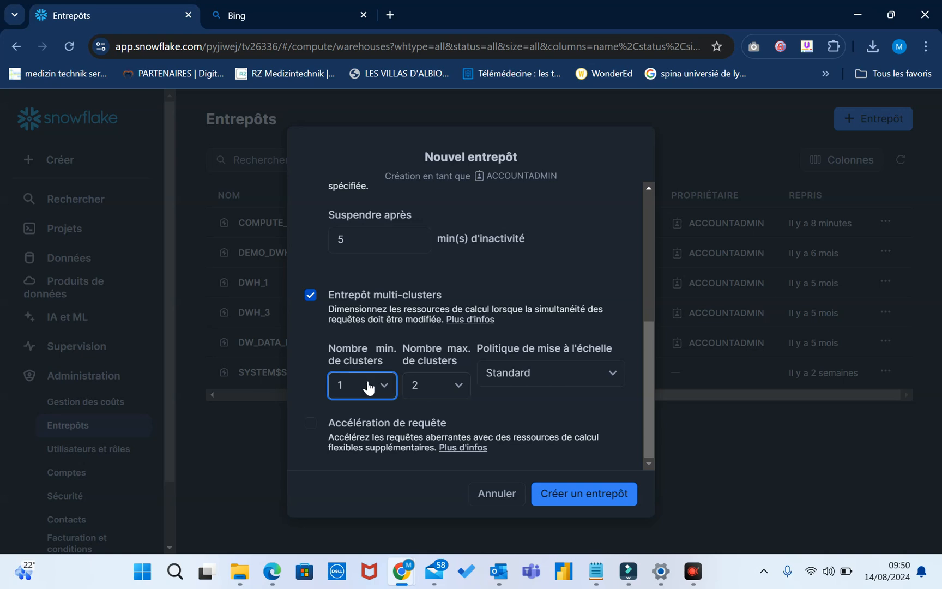
{"action": "left_click", "coordinate": [456, 386]}
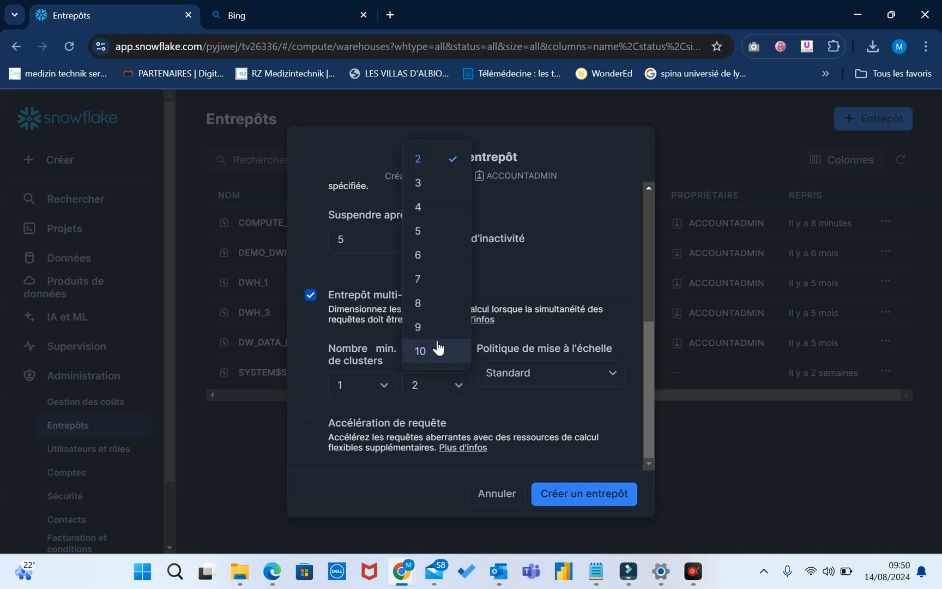
{"action": "left_click", "coordinate": [460, 388]}
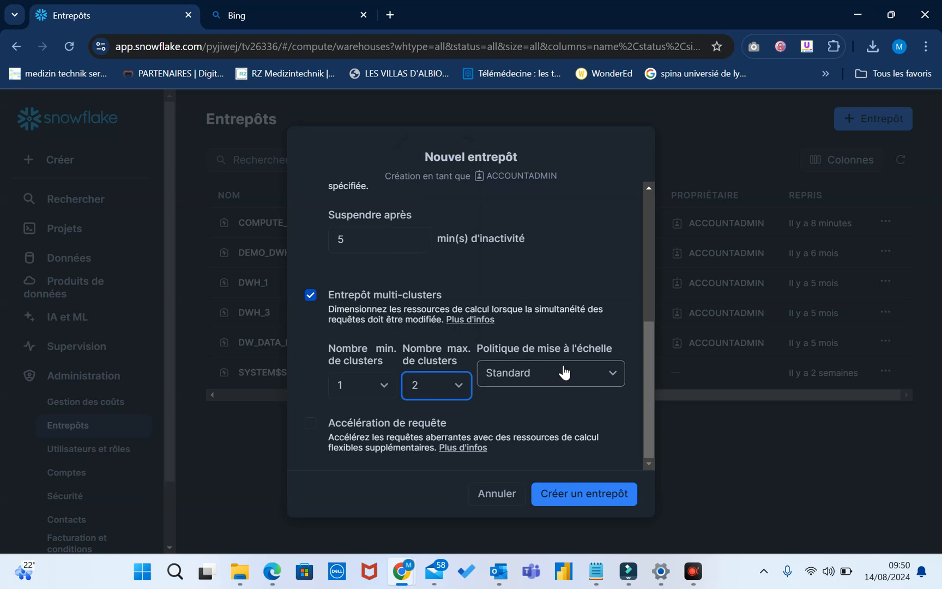
- Review the scaling policy choices, keep Standard, and enable query acceleration for the warehouse
{"action": "left_click", "coordinate": [612, 376]}
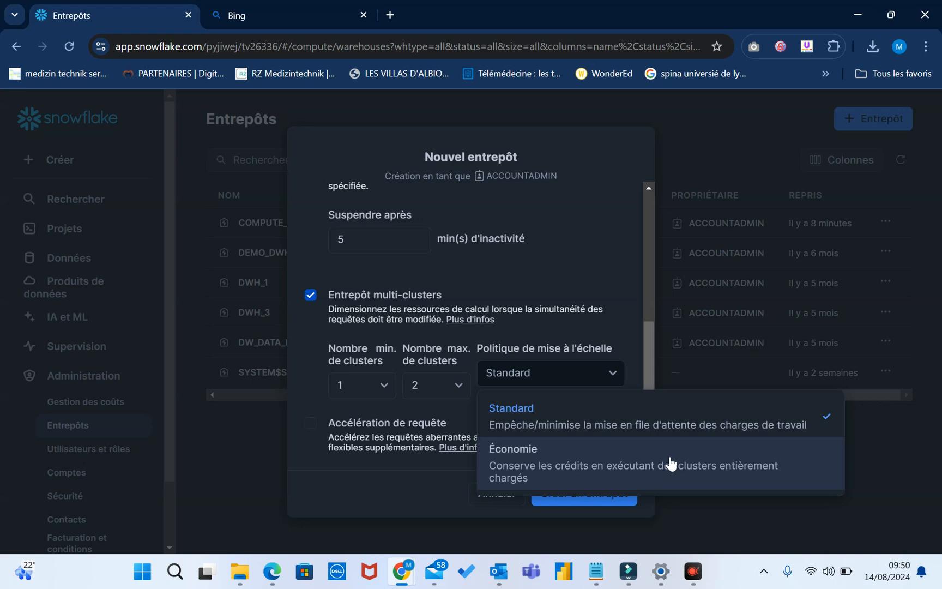
{"action": "left_click", "coordinate": [610, 374]}
{"action": "left_click", "coordinate": [311, 426]}
{"action": "scroll", "coordinate": [416, 440], "scroll_direction": "down", "scroll_amount": 1}
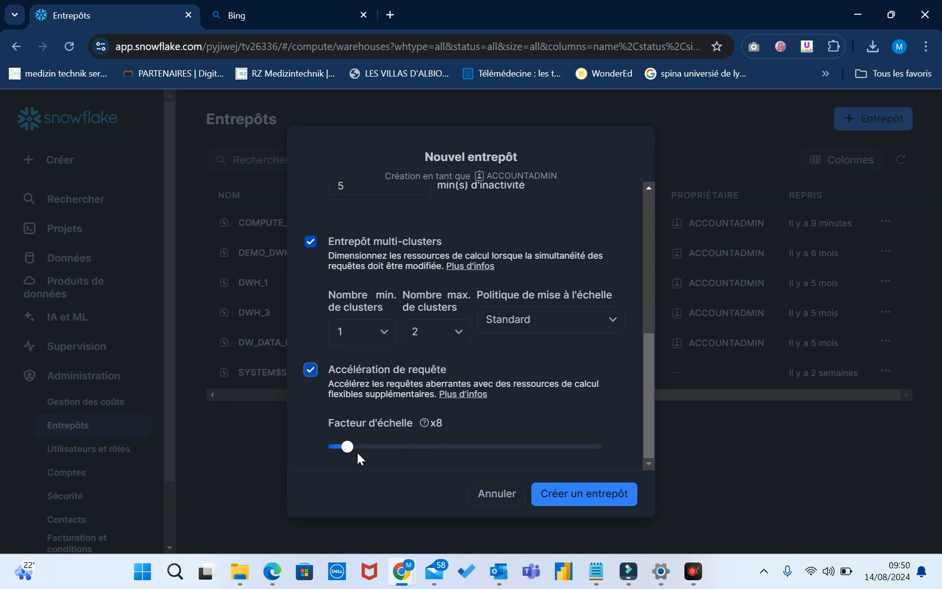
- Review the query acceleration scale factor, and turn query acceleration off for the new warehouse
{"action": "mouse_move", "coordinate": [350, 453]}
{"action": "left_mouse_down"}
{"action": "mouse_move", "coordinate": [618, 453]}
{"action": "mouse_move", "coordinate": [348, 455]}
{"action": "left_mouse_up"}
{"action": "scroll", "coordinate": [378, 400], "scroll_direction": "up", "scroll_amount": 1}
{"action": "scroll", "coordinate": [379, 400], "scroll_direction": "down", "scroll_amount": 1}
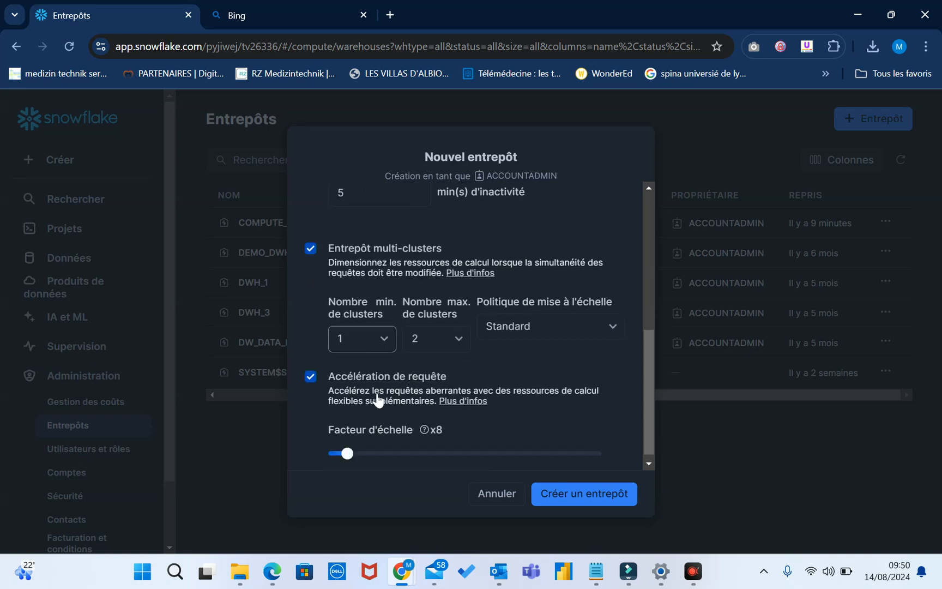
{"action": "scroll", "coordinate": [379, 400], "scroll_direction": "up", "scroll_amount": 5}
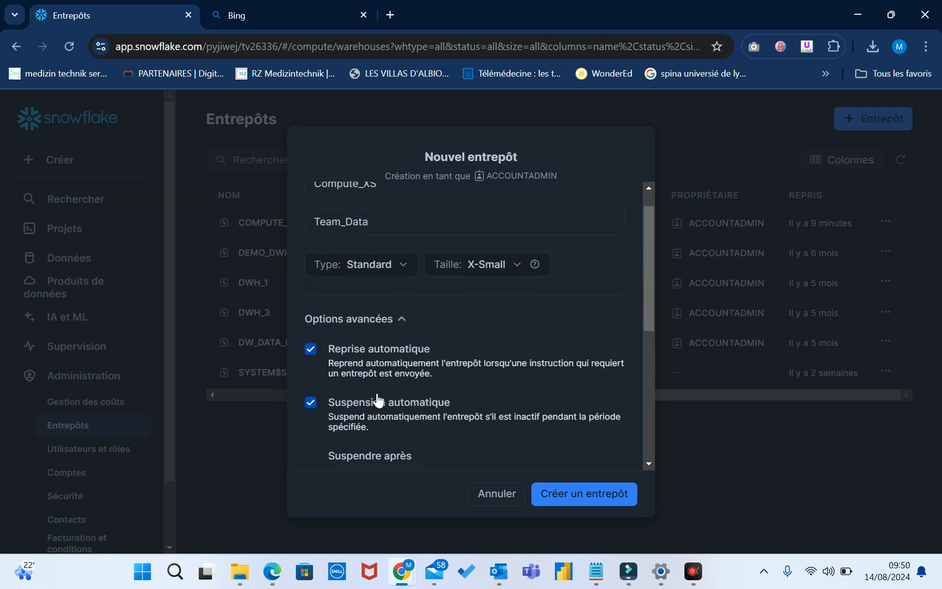
{"action": "scroll", "coordinate": [377, 399], "scroll_direction": "down", "scroll_amount": 5}
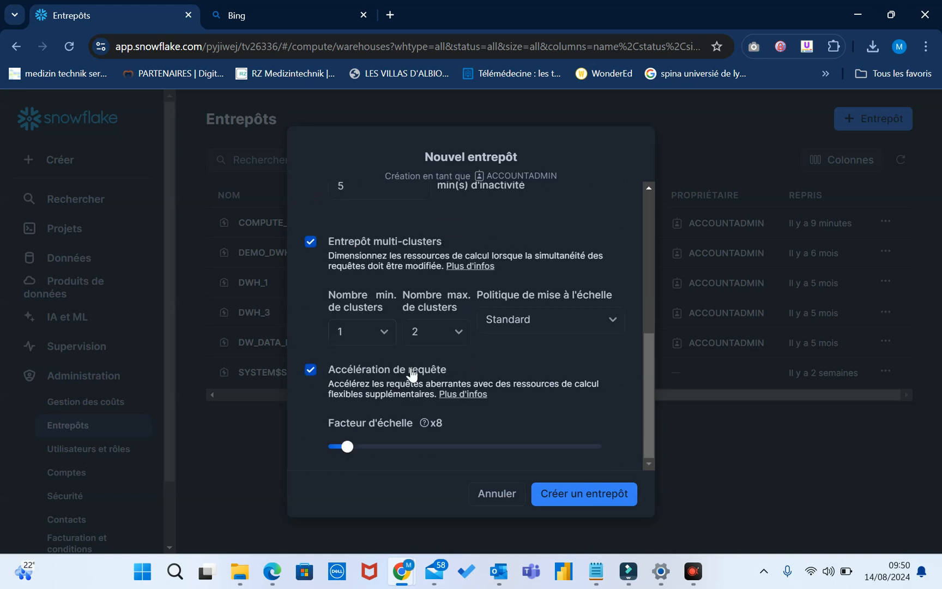
{"action": "left_click", "coordinate": [310, 371]}
{"action": "scroll", "coordinate": [458, 392], "scroll_direction": "up", "scroll_amount": 1}
{"action": "scroll", "coordinate": [475, 417], "scroll_direction": "down", "scroll_amount": 1}
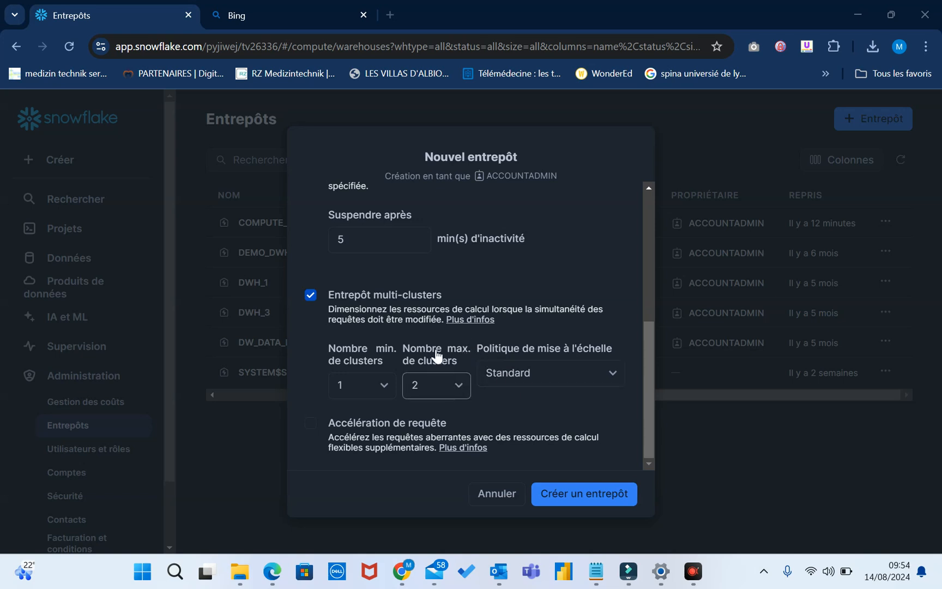
- Review the new warehouse's settings and the available choices for the minimum number of clusters
{"action": "scroll", "coordinate": [460, 351], "scroll_direction": "up", "scroll_amount": 1}
{"action": "scroll", "coordinate": [460, 350], "scroll_direction": "up", "scroll_amount": 5}
{"action": "scroll", "coordinate": [458, 351], "scroll_direction": "down", "scroll_amount": 6}
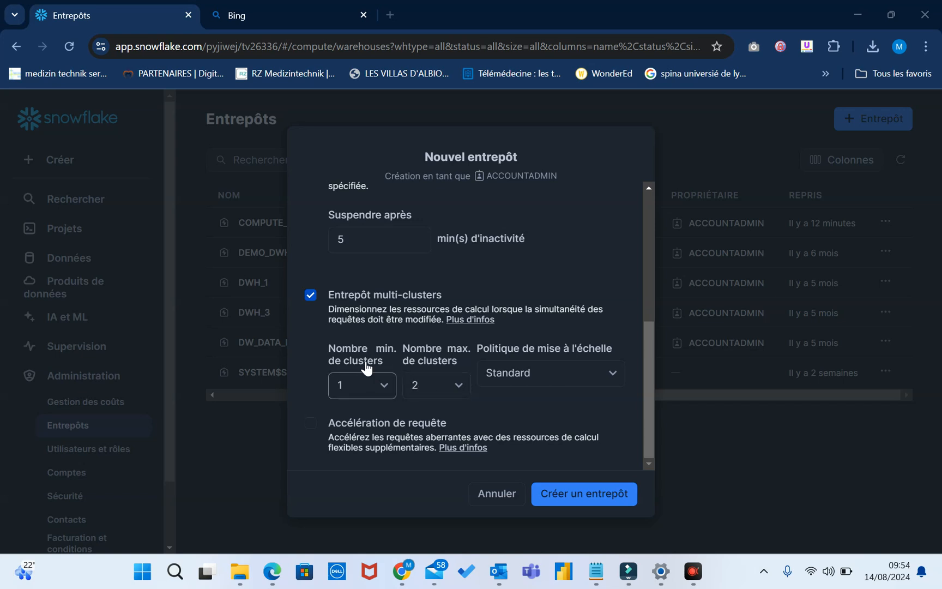
{"action": "left_click", "coordinate": [383, 385]}
{"action": "left_click", "coordinate": [385, 387]}
{"action": "left_click", "coordinate": [386, 387]}
{"action": "left_click", "coordinate": [385, 387]}
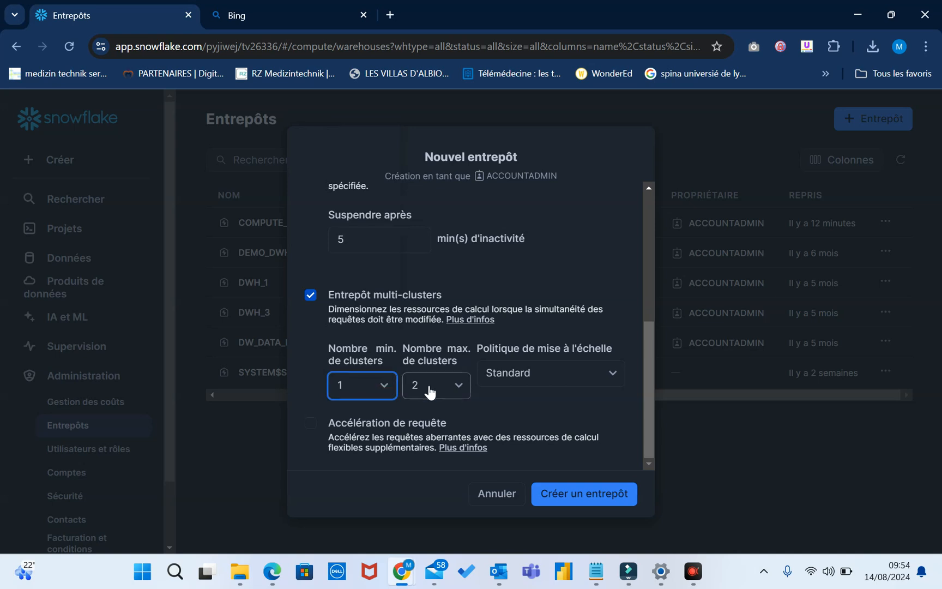
{"action": "left_click", "coordinate": [387, 389]}
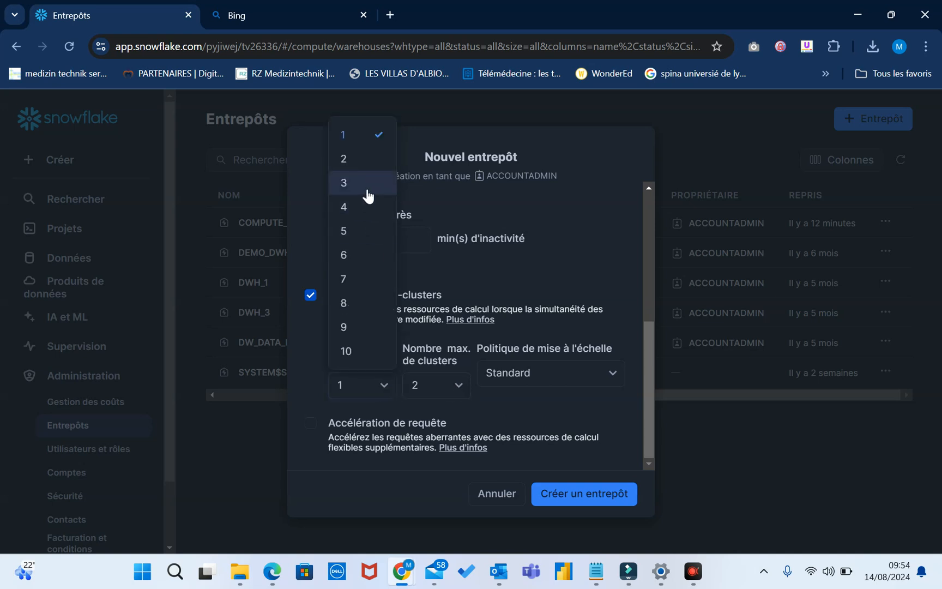
{"action": "left_click", "coordinate": [385, 390]}
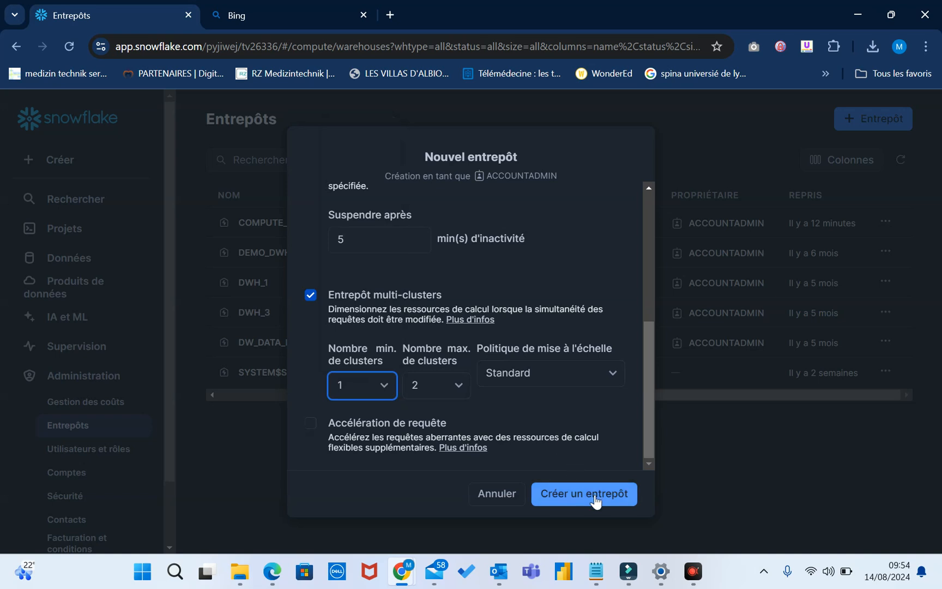
- Check the warehouse configuration once more and create the Compute_XS warehouse
{"action": "scroll", "coordinate": [596, 373], "scroll_direction": "up", "scroll_amount": 6}
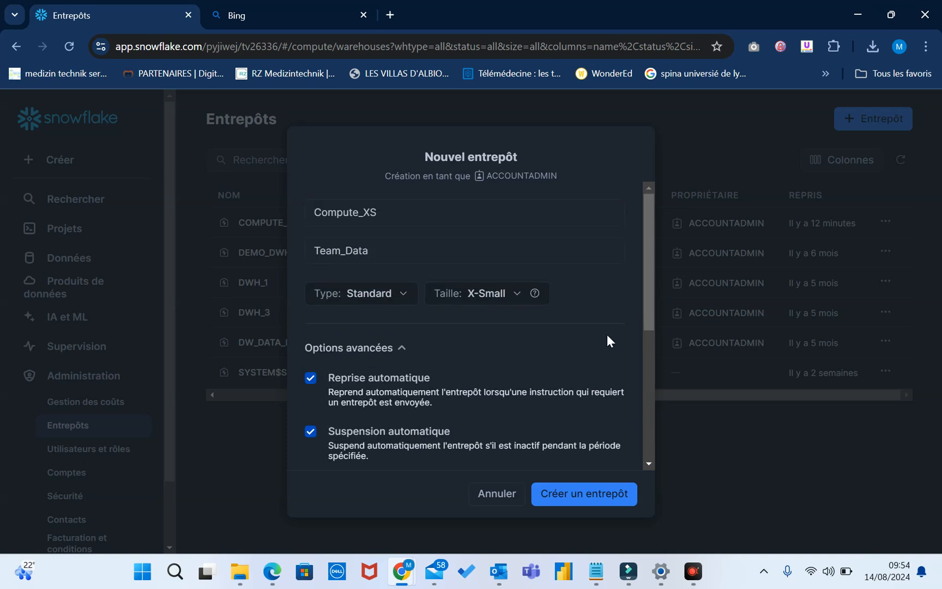
{"action": "scroll", "coordinate": [609, 340], "scroll_direction": "down", "scroll_amount": 5}
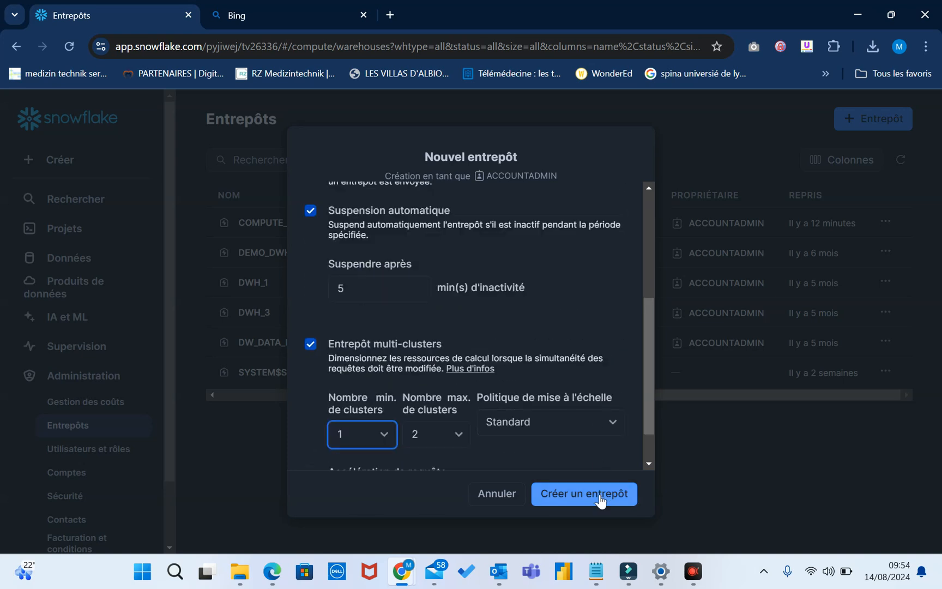
{"action": "left_click", "coordinate": [601, 497]}
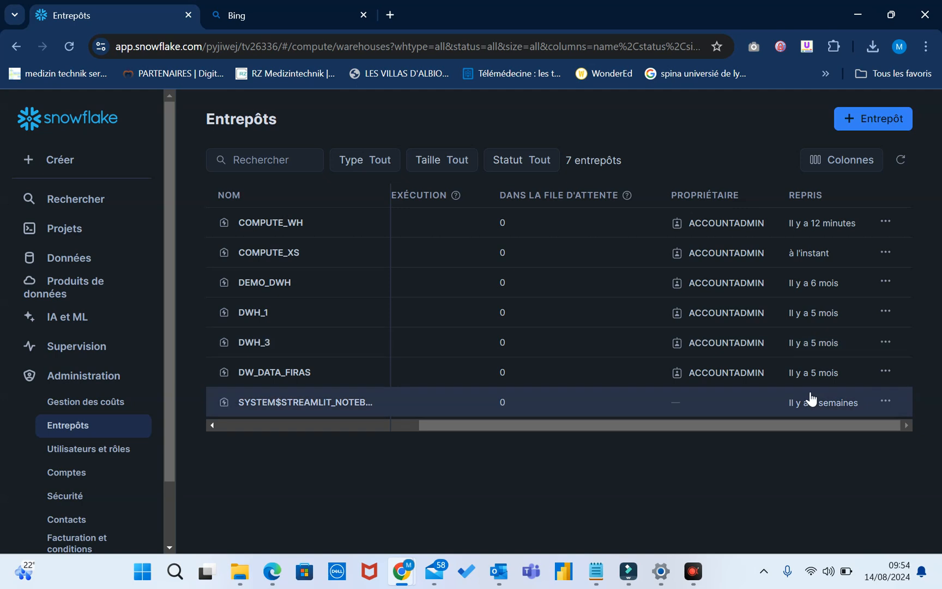
- Examine the COMPUTE_XS warehouse's size, status, active clusters, owner and last resume time in the warehouse list
{"action": "left_click_drag", "start_coordinate": [762, 421], "coordinate": [602, 438]}
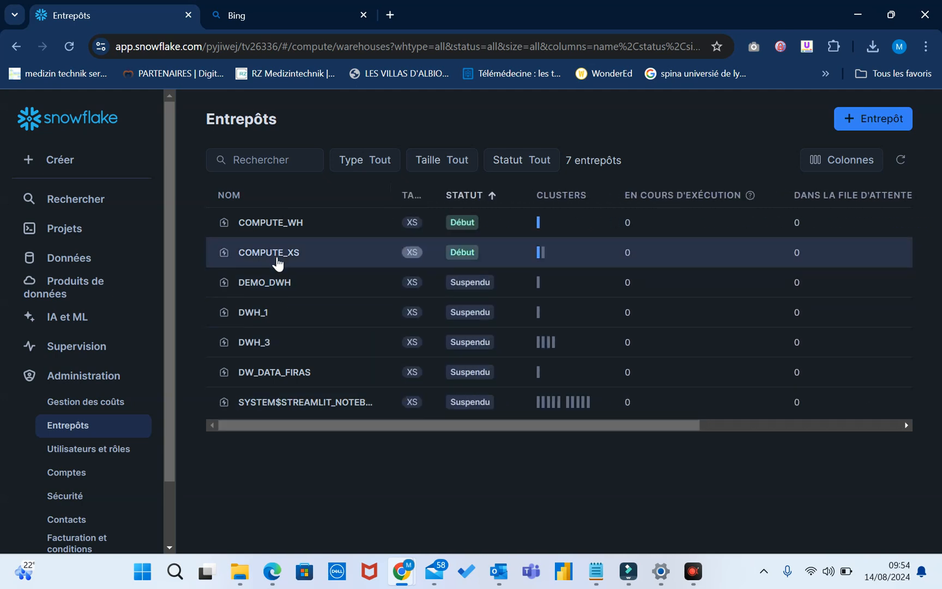
{"action": "mouse_move", "coordinate": [543, 261]}
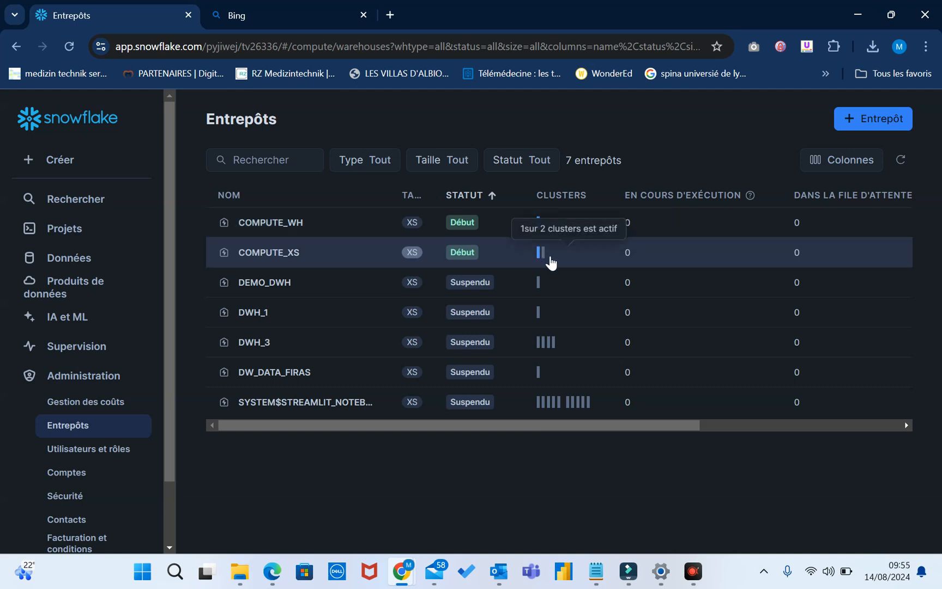
{"action": "left_click_drag", "start_coordinate": [545, 431], "coordinate": [782, 424]}
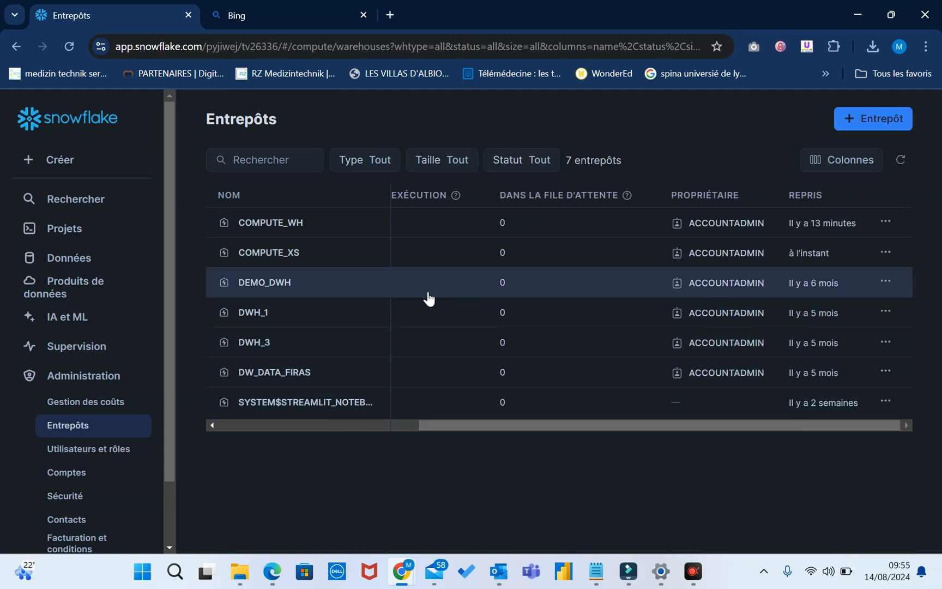
{"action": "mouse_move", "coordinate": [736, 264]}
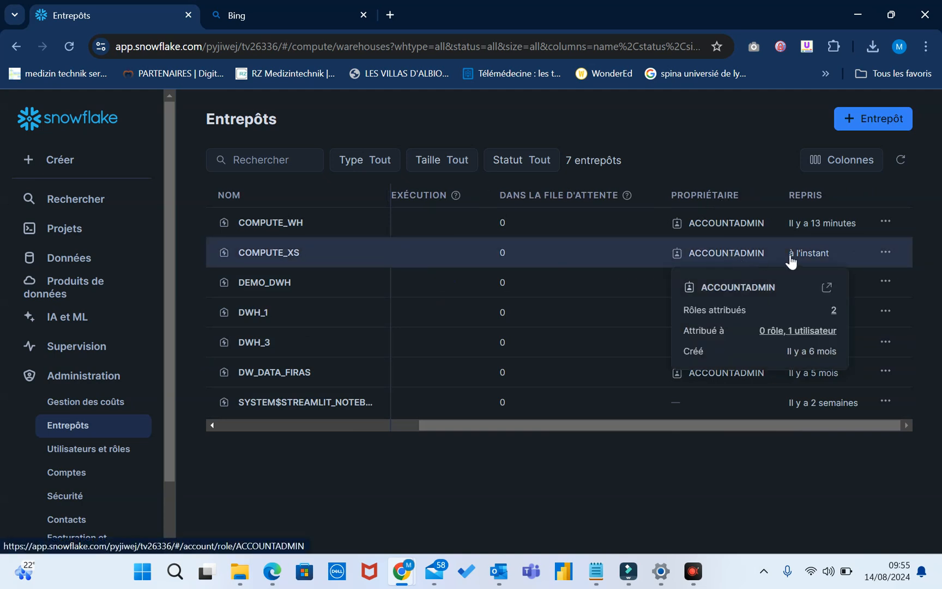
{"action": "mouse_move", "coordinate": [797, 262]}
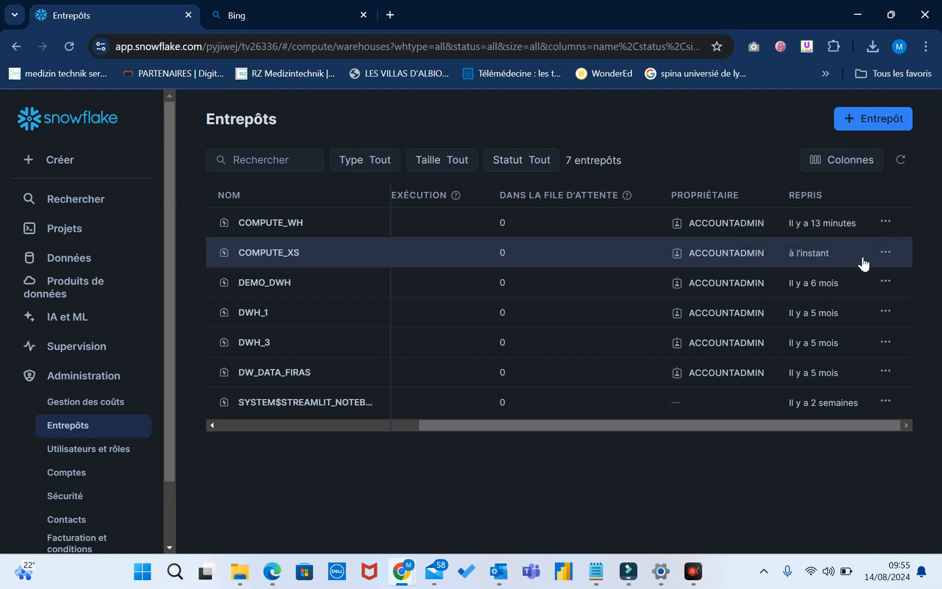
- Open COMPUTE_XS for modification, review its editable settings, and close the dialog without saving
{"action": "left_click", "coordinate": [885, 253]}
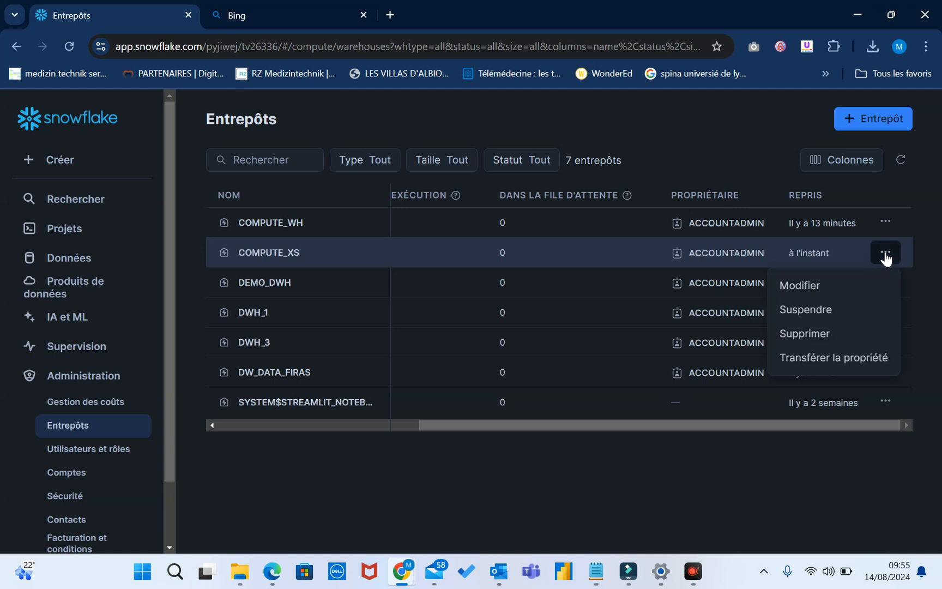
{"action": "left_click", "coordinate": [815, 293]}
{"action": "scroll", "coordinate": [508, 298], "scroll_direction": "down", "scroll_amount": 5}
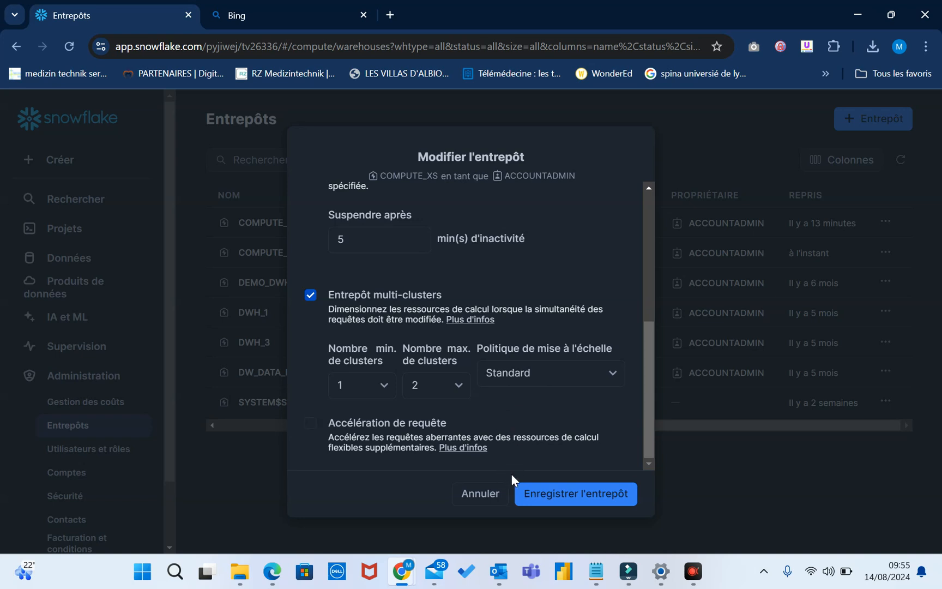
{"action": "left_click", "coordinate": [499, 494]}
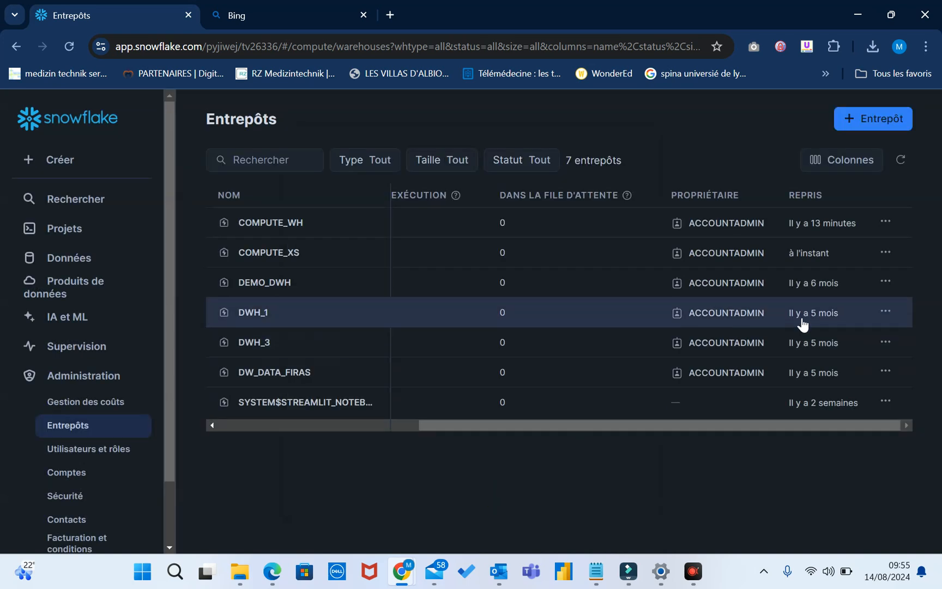
- View the roles to which ownership of COMPUTE_XS can be transferred, and cancel the transfer
{"action": "left_click", "coordinate": [888, 254]}
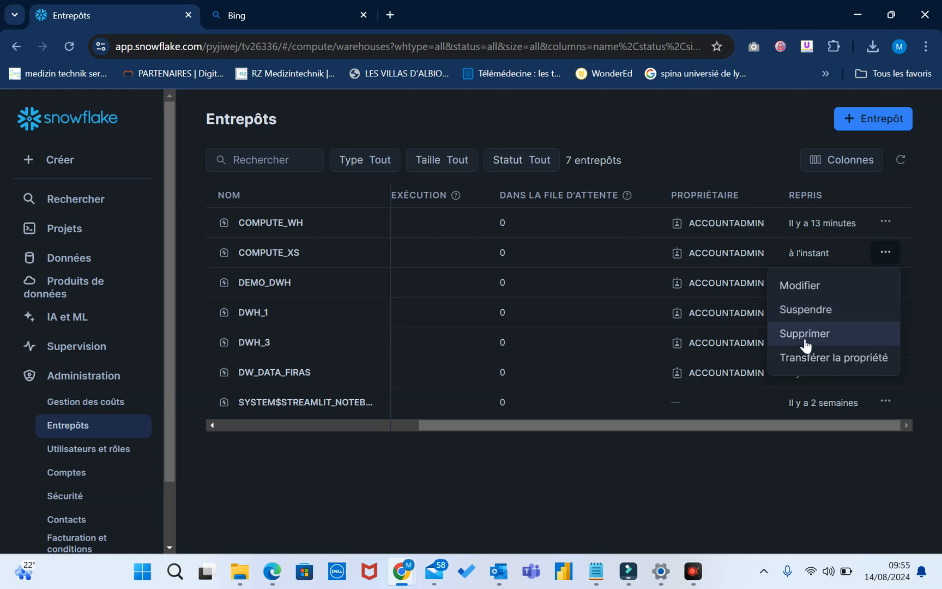
{"action": "left_click", "coordinate": [808, 370]}
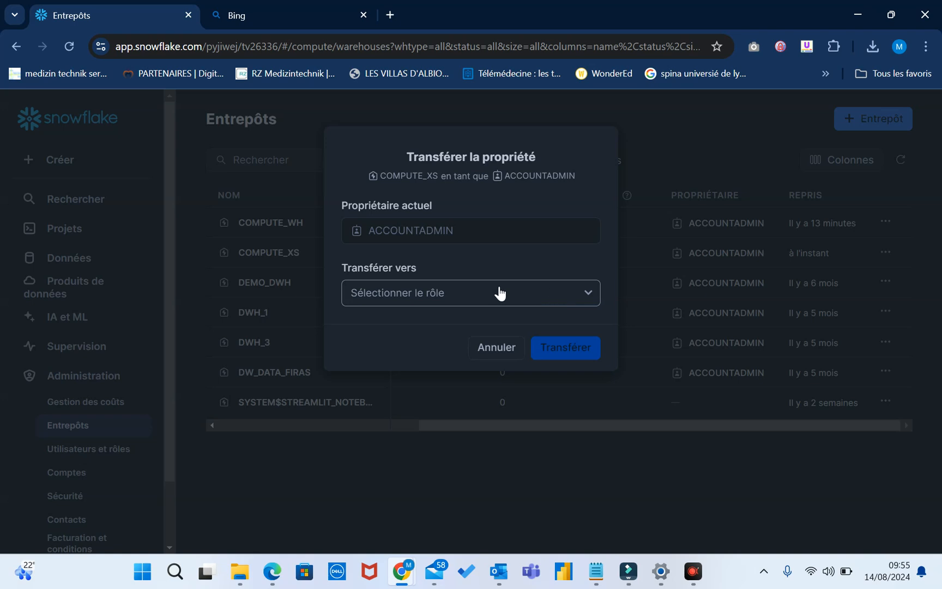
{"action": "left_click", "coordinate": [588, 297]}
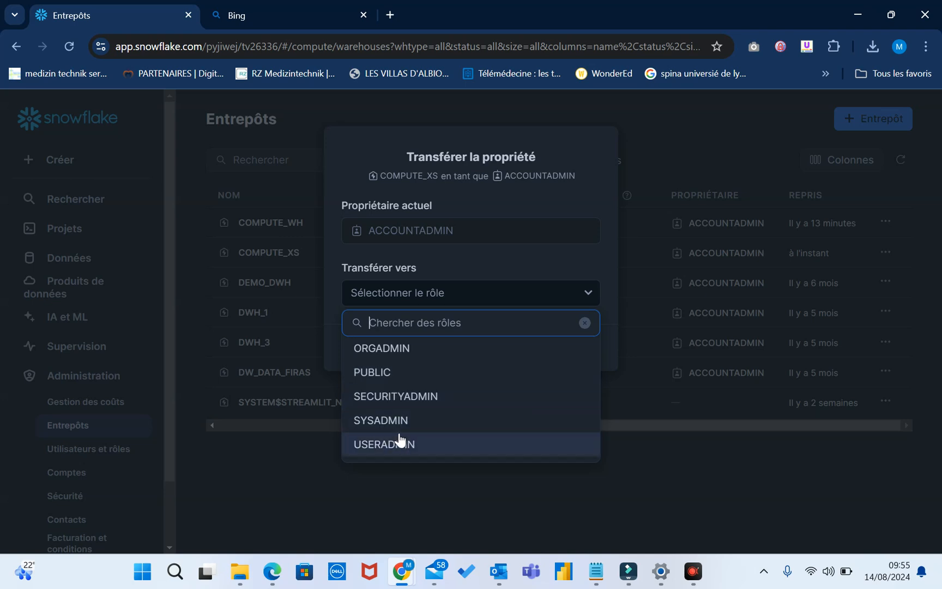
{"action": "left_click", "coordinate": [582, 296]}
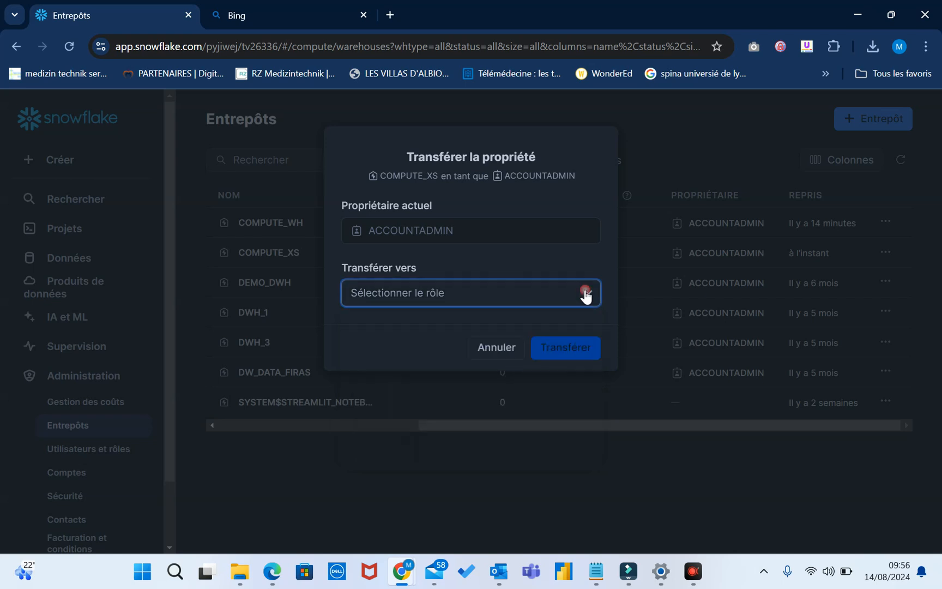
{"action": "left_click", "coordinate": [483, 349]}
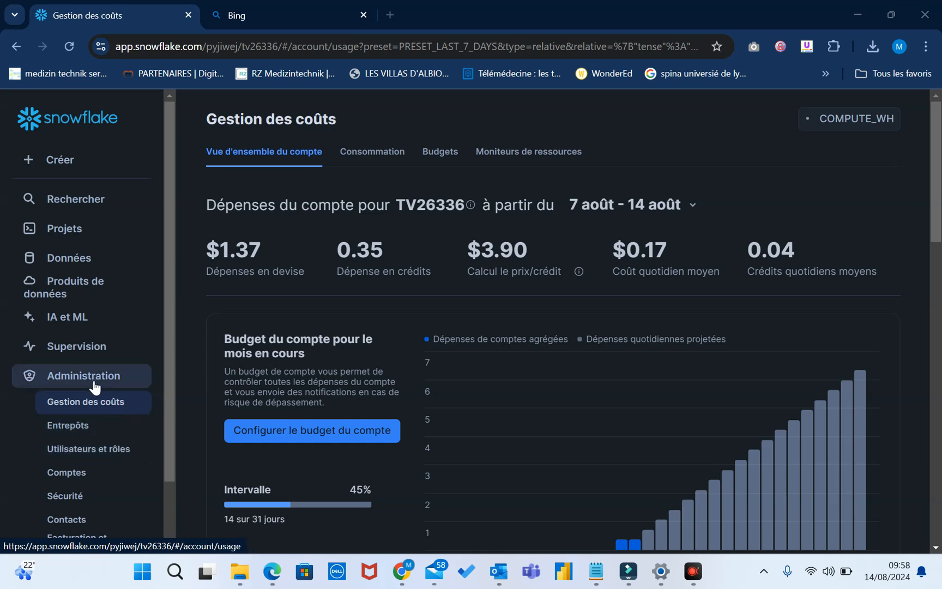
- Return to the warehouses page, view the blank new warehouse form, and cancel it
{"action": "left_click", "coordinate": [67, 426]}
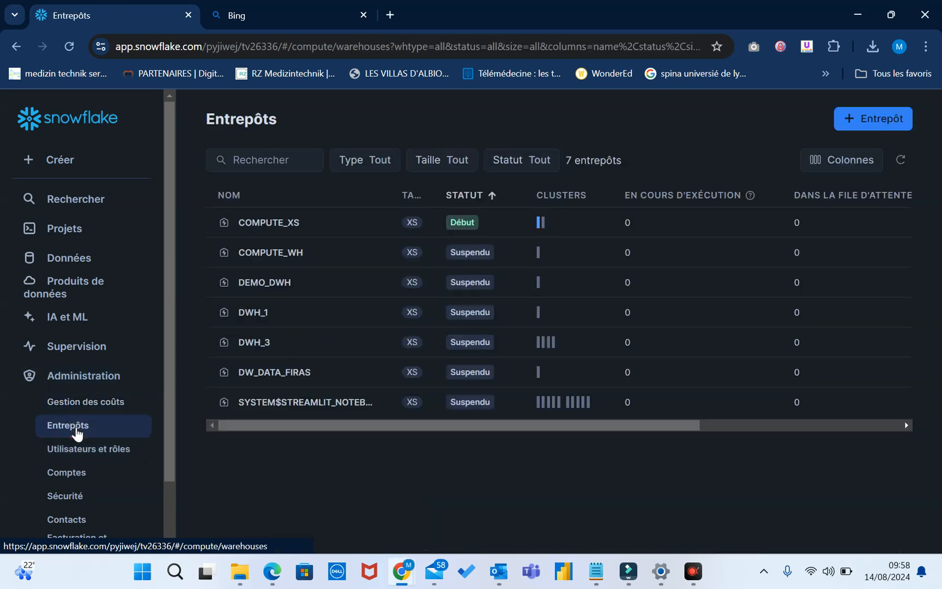
{"action": "left_click", "coordinate": [901, 130]}
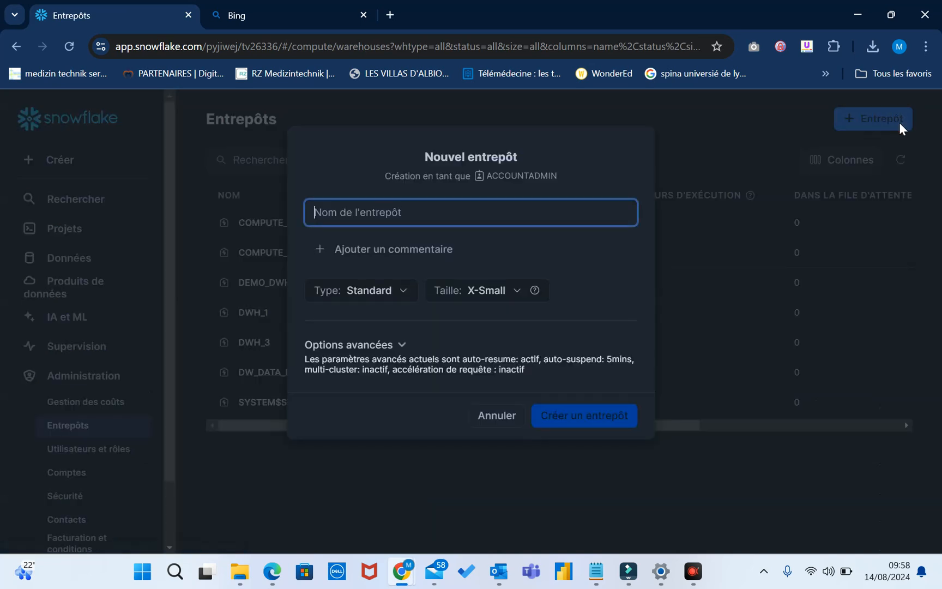
{"action": "left_click", "coordinate": [497, 415]}
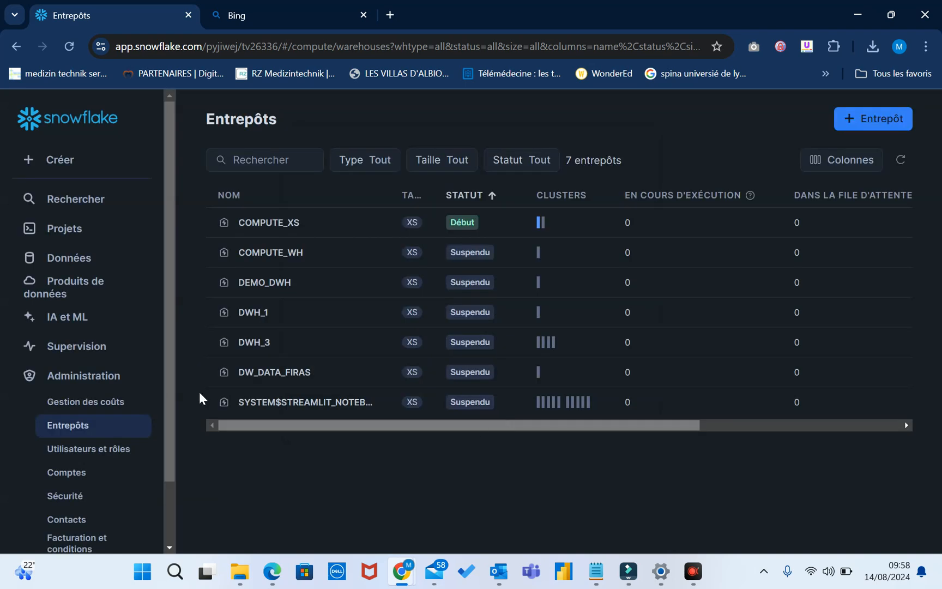
- Create a new SQL worksheet and enter statements to create xs_warehouse (XSMALL, AUTO_SUSPEND 60, AUTO_RESUME TRUE, INITIALLY_SUSPENDED TRUE), drop it, use compute_wh and show warehouses like '%com%'
{"action": "left_click", "coordinate": [64, 230]}
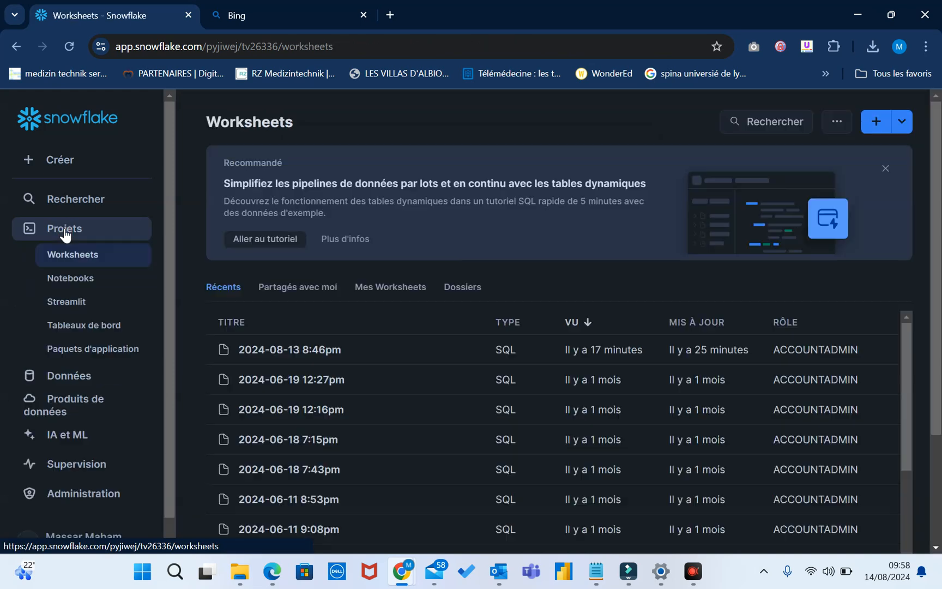
{"action": "left_click", "coordinate": [878, 125]}
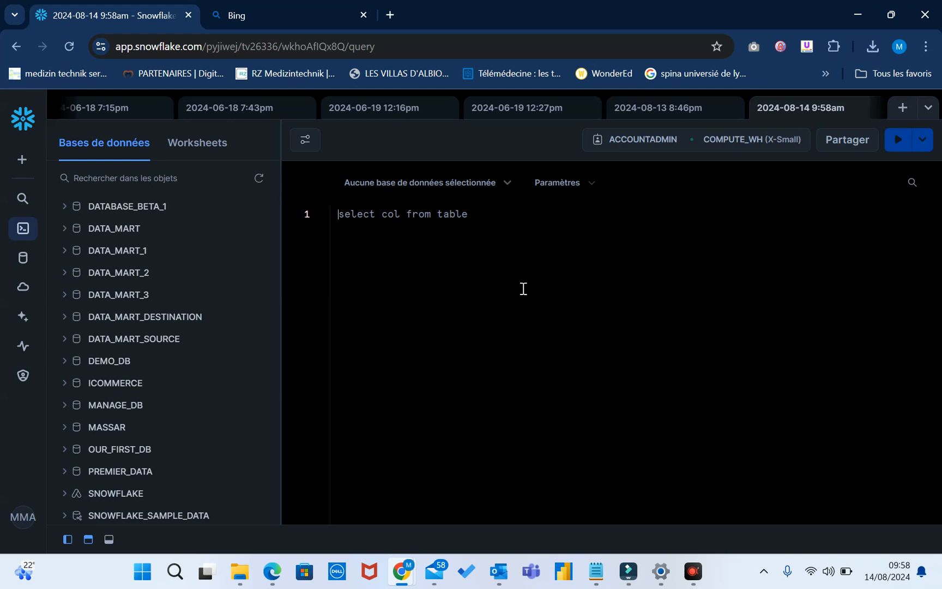
{"action": "type", "text": "CREATE WAREHOUSE IF NOT EXISTS xs_warehouse    WAREHOUSE_SIZE = XSMALL    AUTO_SUSPEND = 60    AUTO_RESUME = TRUE  INITIALLY_SUSPENDED=TRUE;   DROP WAREHOUSE  IF EXISTS  xs_warehouse;  USE WAREHOUSE compute_wh;   SHOW WAREHOUSES LIKE '%com%'"}
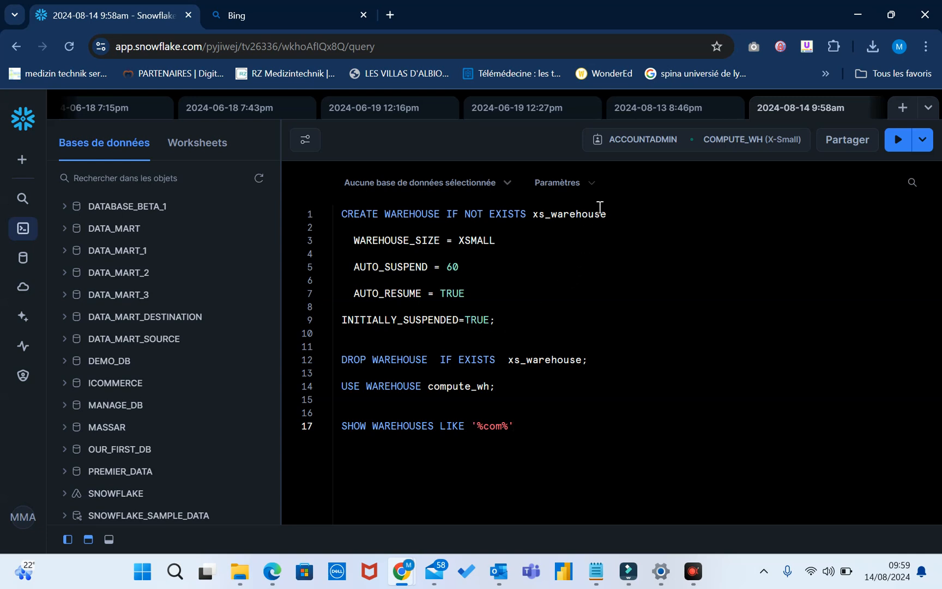
- Examine the CREATE WAREHOUSE statement for xs_warehouse, highlighting the whole statement, its CREATE WAREHOUSE command and its IF NOT EXISTS clause
{"action": "left_click", "coordinate": [590, 184]}
{"action": "left_click", "coordinate": [725, 221]}
{"action": "left_click", "coordinate": [464, 255]}
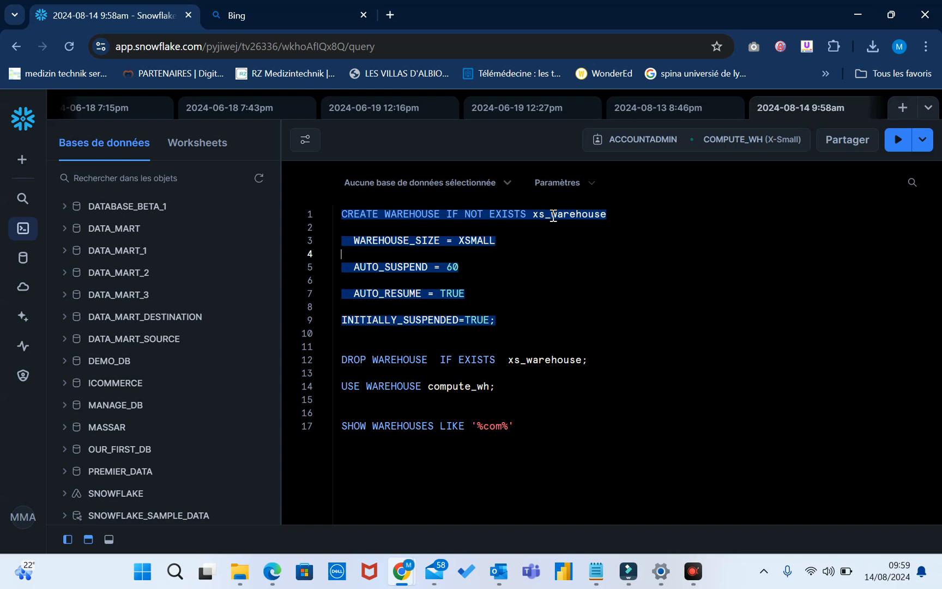
{"action": "left_click", "coordinate": [589, 188]}
{"action": "left_click", "coordinate": [723, 220]}
{"action": "left_click", "coordinate": [615, 274]}
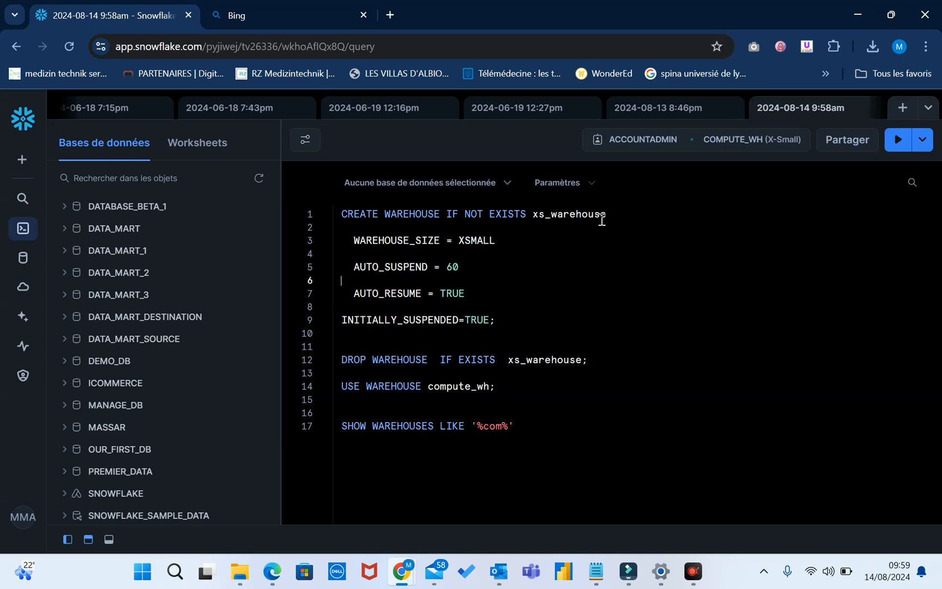
{"action": "left_click_drag", "start_coordinate": [446, 216], "coordinate": [343, 220]}
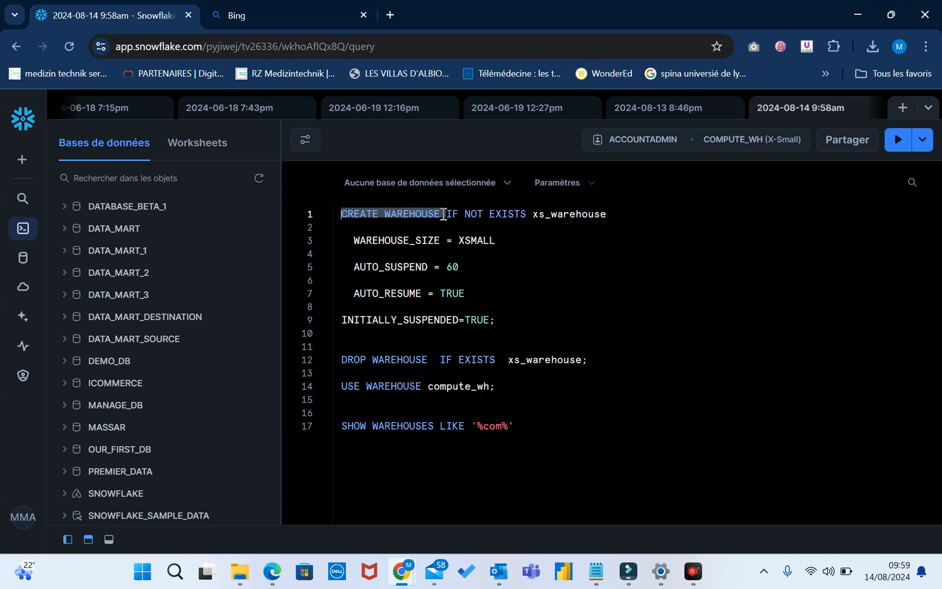
{"action": "left_click", "coordinate": [467, 224]}
{"action": "left_click_drag", "start_coordinate": [446, 214], "coordinate": [531, 218]}
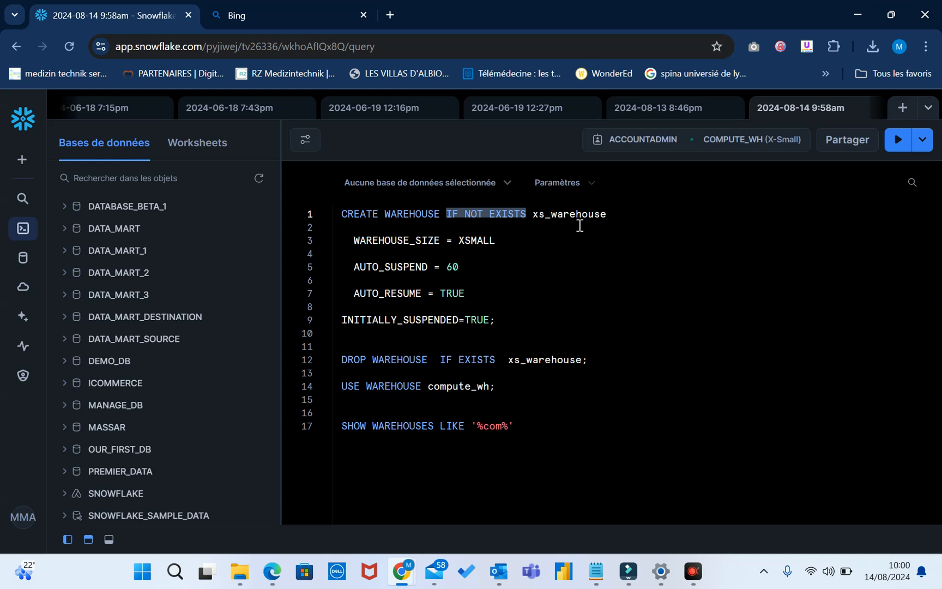
{"action": "left_click", "coordinate": [514, 224]}
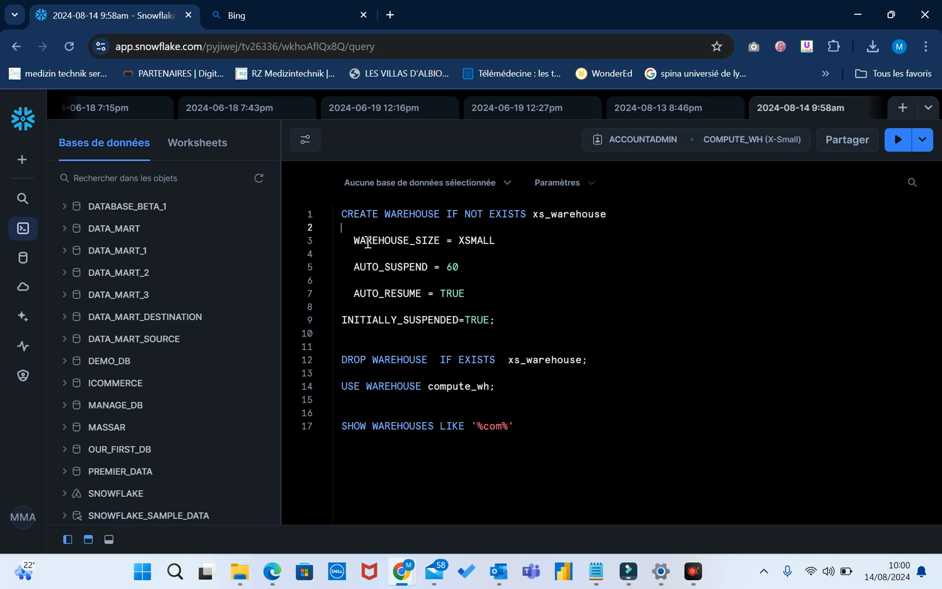
- Examine the xs_warehouse name and the WAREHOUSE_SIZE = XSMALL setting in the CREATE WAREHOUSE statement, highlighting each part
{"action": "left_click_drag", "start_coordinate": [355, 241], "coordinate": [444, 240]}
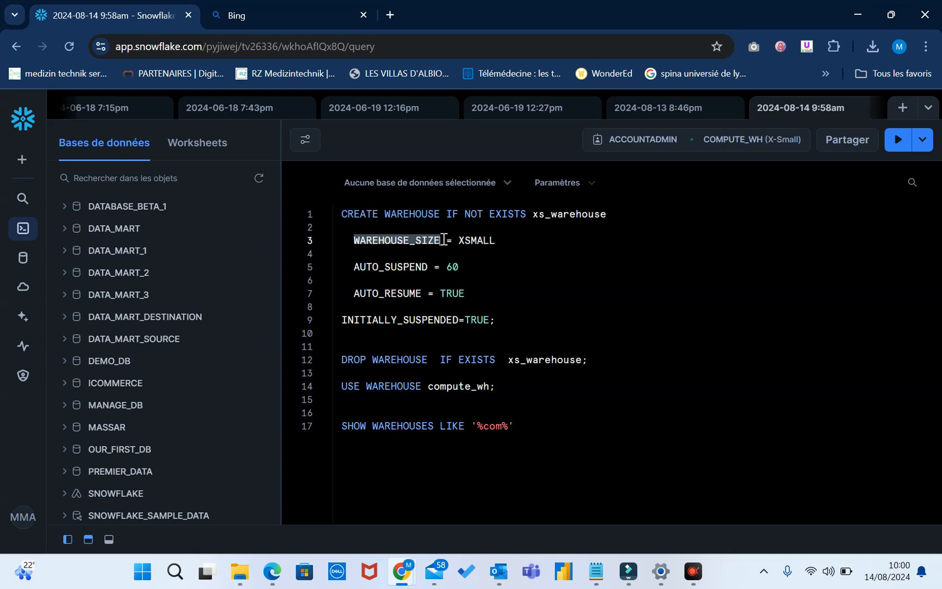
{"action": "left_click", "coordinate": [506, 243]}
{"action": "left_click_drag", "start_coordinate": [539, 214], "coordinate": [607, 216]}
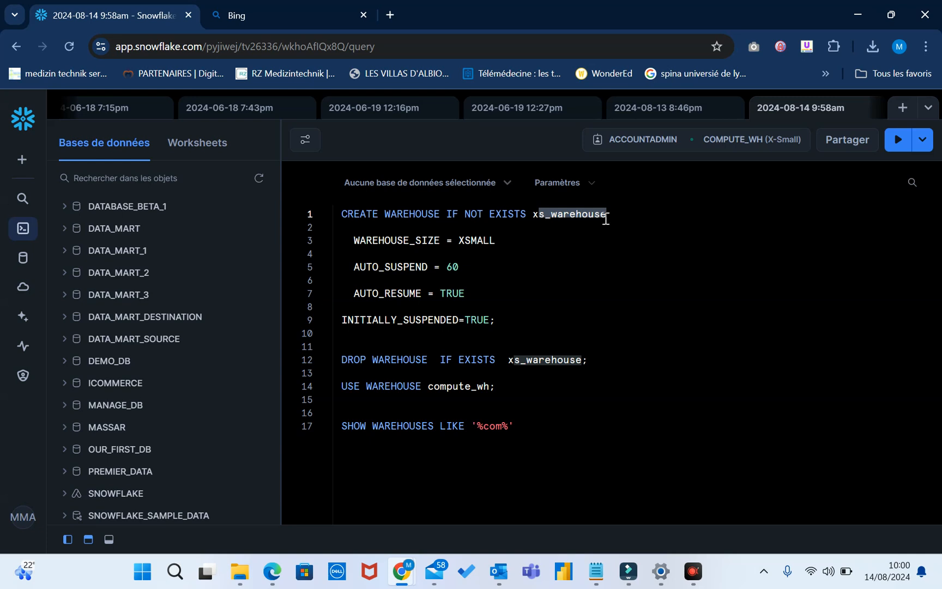
{"action": "left_click", "coordinate": [616, 214]}
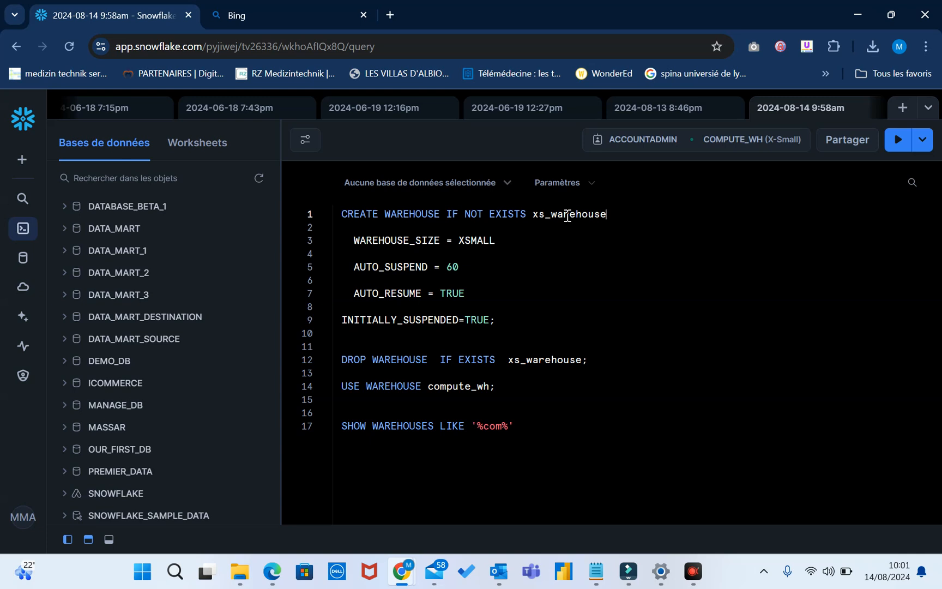
{"action": "left_click_drag", "start_coordinate": [349, 241], "coordinate": [501, 240]}
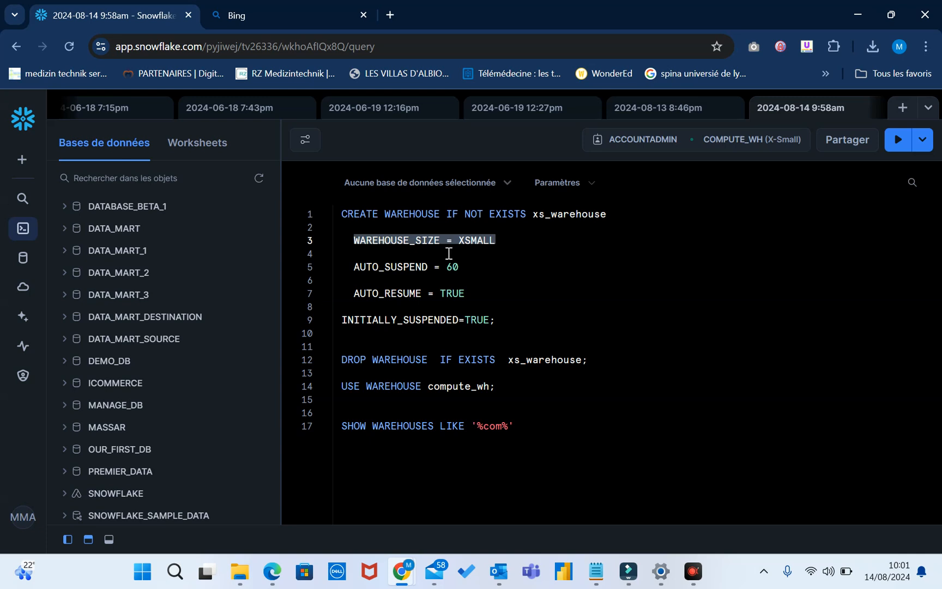
{"action": "left_click", "coordinate": [485, 245]}
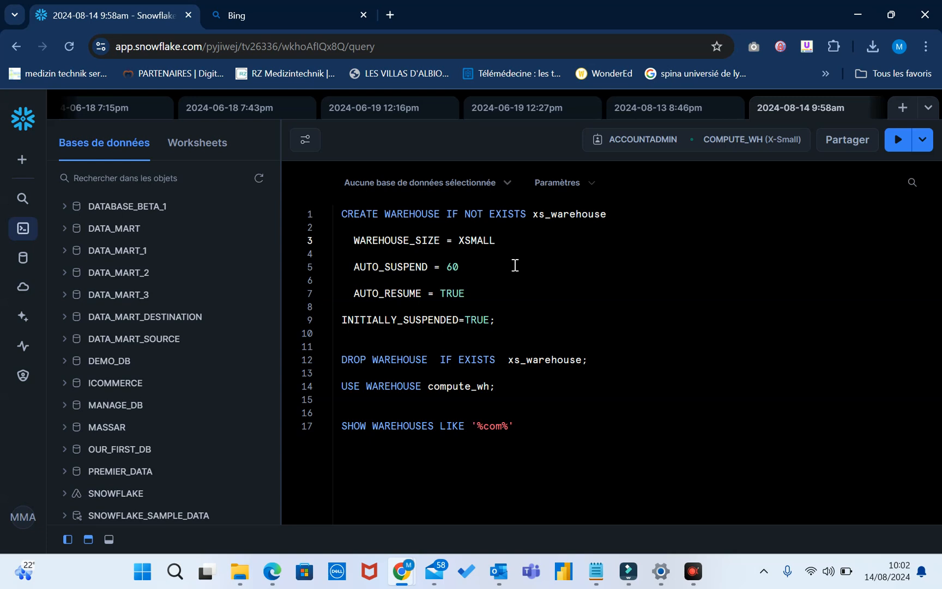
{"action": "triple_click", "coordinate": [479, 241]}
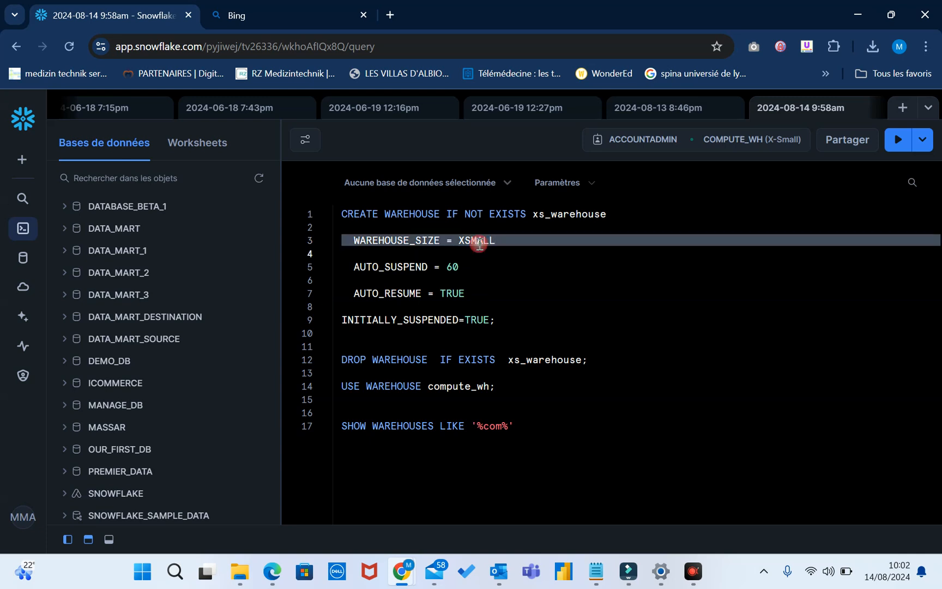
{"action": "left_click", "coordinate": [497, 240]}
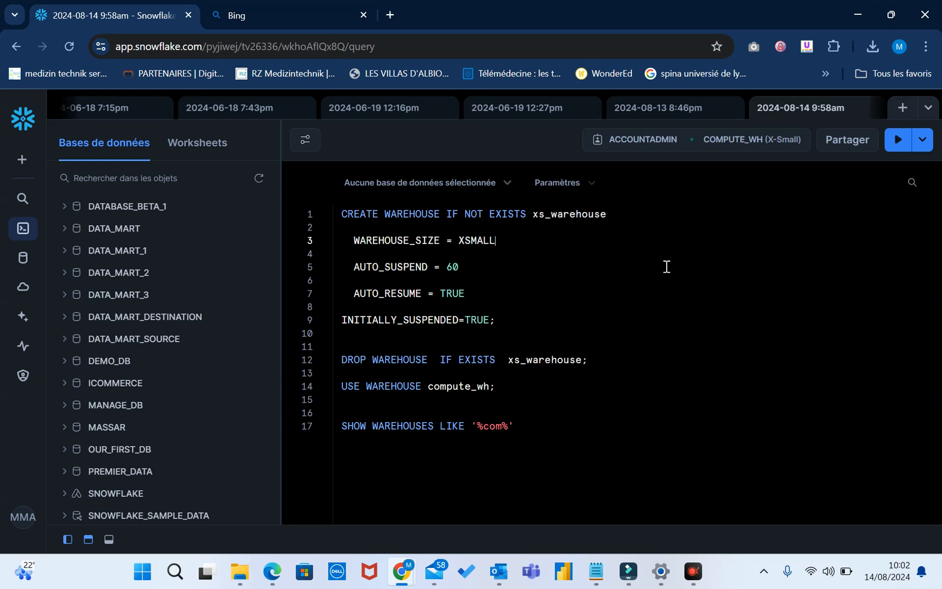
{"action": "double_click", "coordinate": [397, 240]}
{"action": "left_click", "coordinate": [396, 240]}
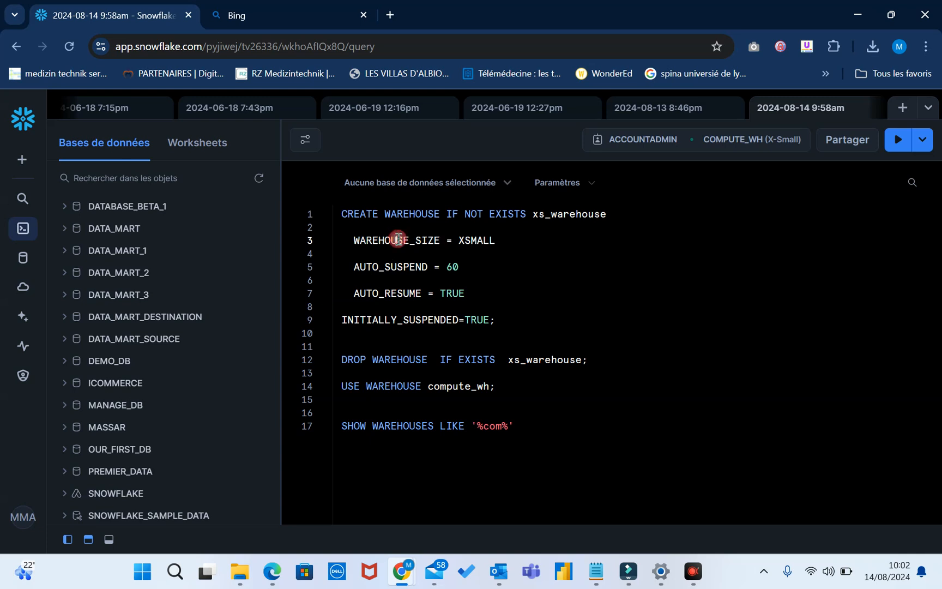
- Examine the AUTO_SUSPEND parameter with its value 60 and the INITIALLY_SUSPENDED=TRUE setting, highlighting each part
{"action": "double_click", "coordinate": [383, 266]}
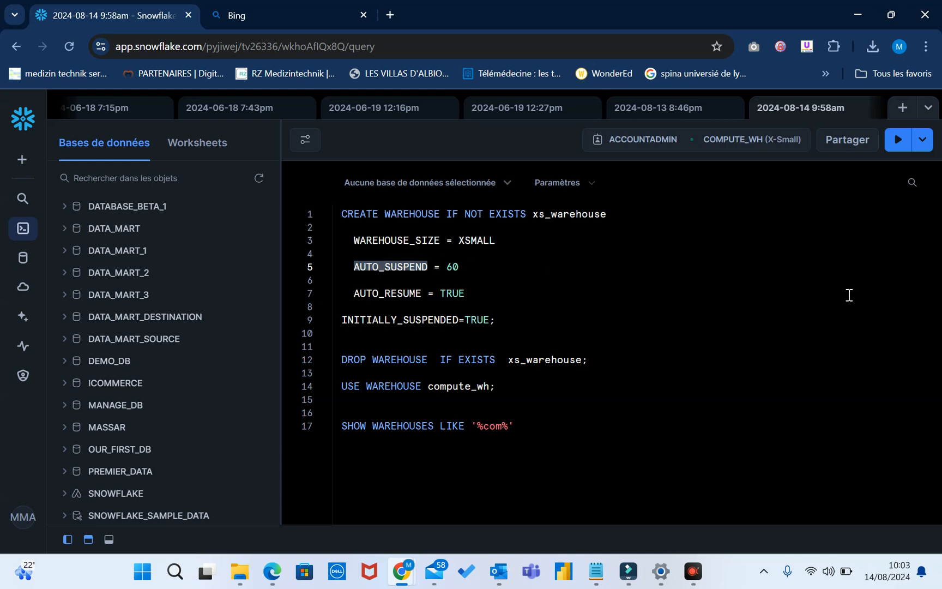
{"action": "double_click", "coordinate": [457, 267]}
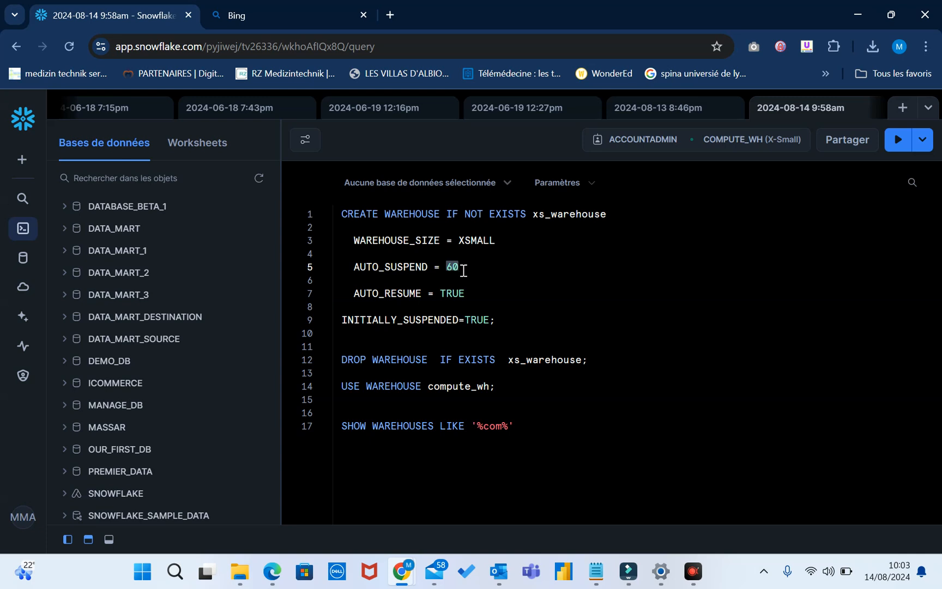
{"action": "left_click", "coordinate": [463, 271]}
{"action": "left_click", "coordinate": [436, 321]}
{"action": "double_click", "coordinate": [480, 326]}
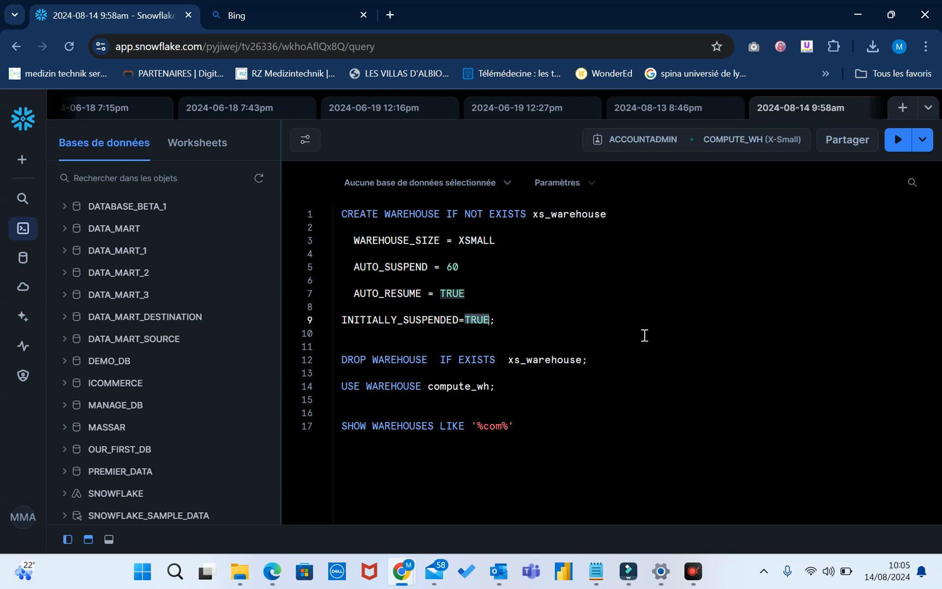
{"action": "left_click", "coordinate": [542, 312]}
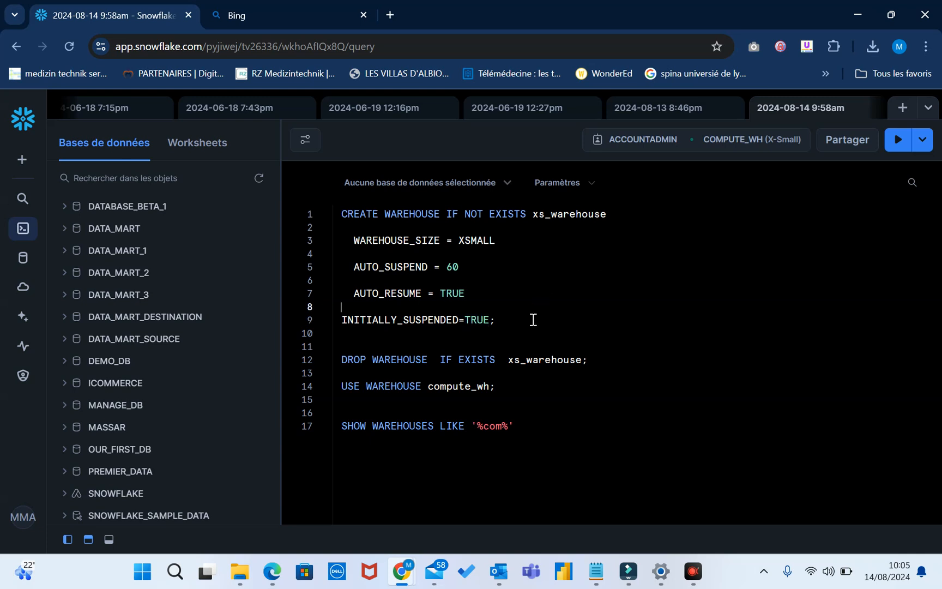
- Run only the CREATE WAREHOUSE statement for xs_warehouse and enlarge the editor area above the results
{"action": "left_click_drag", "start_coordinate": [516, 322], "coordinate": [341, 212]}
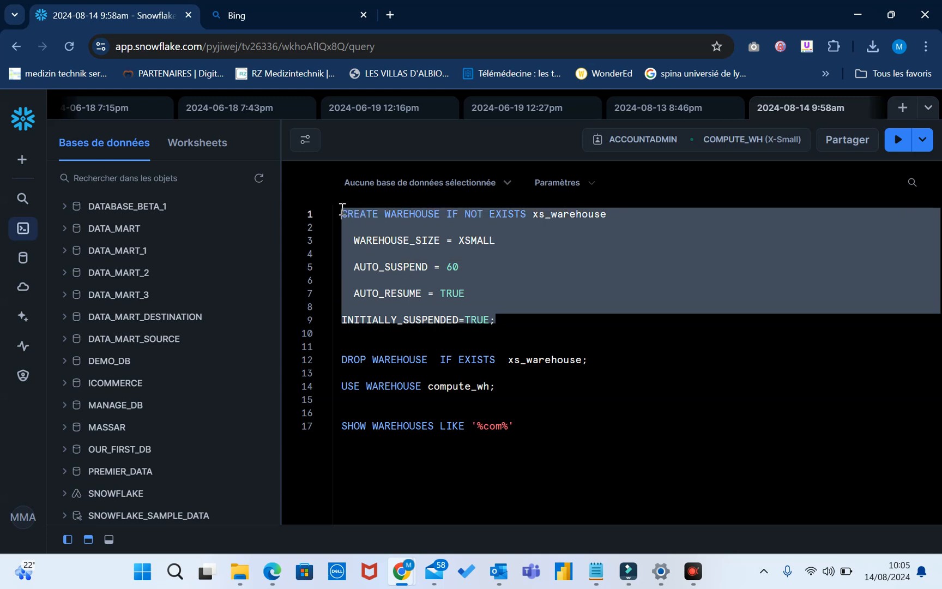
{"action": "left_click", "coordinate": [898, 141]}
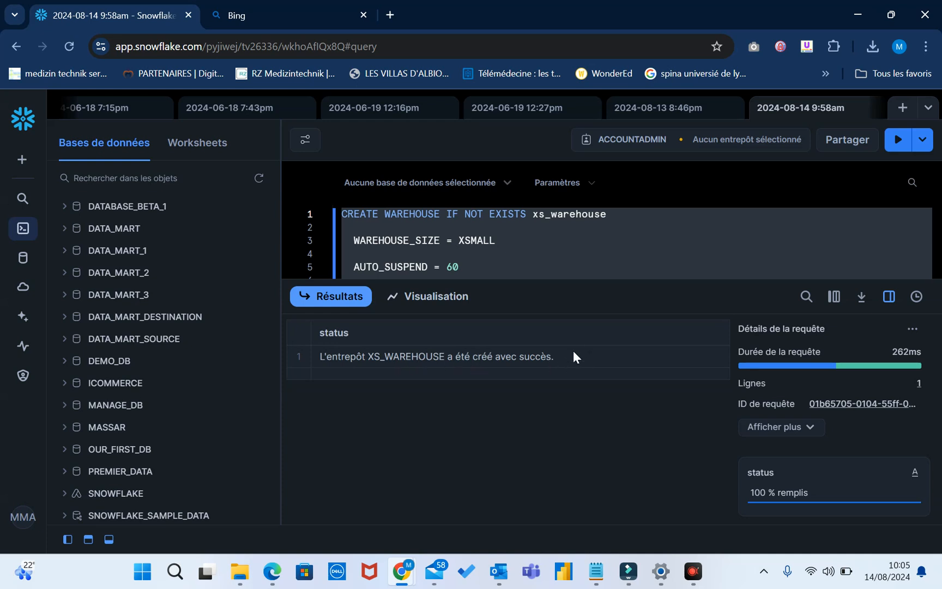
{"action": "left_click", "coordinate": [635, 273]}
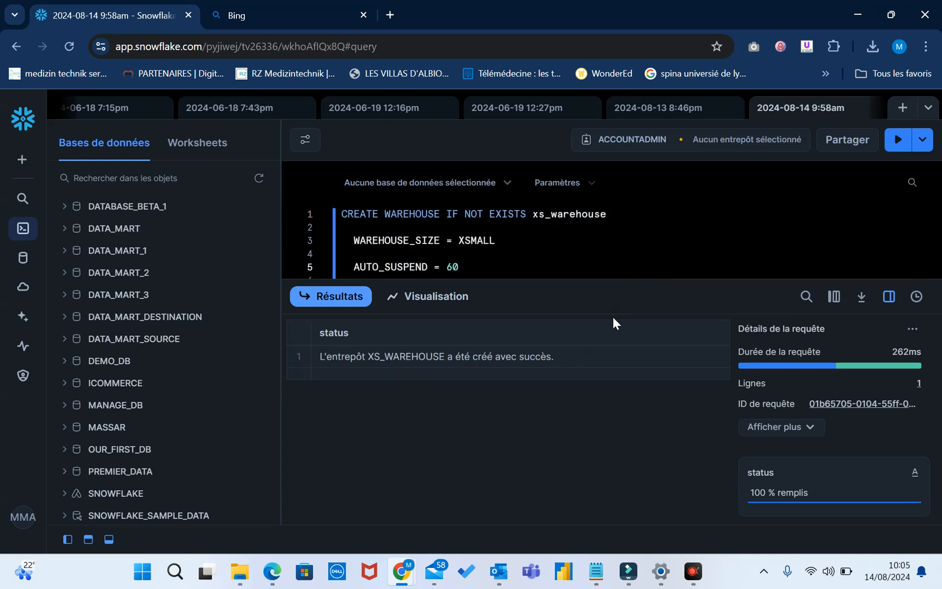
{"action": "left_click_drag", "start_coordinate": [618, 299], "coordinate": [618, 442]}
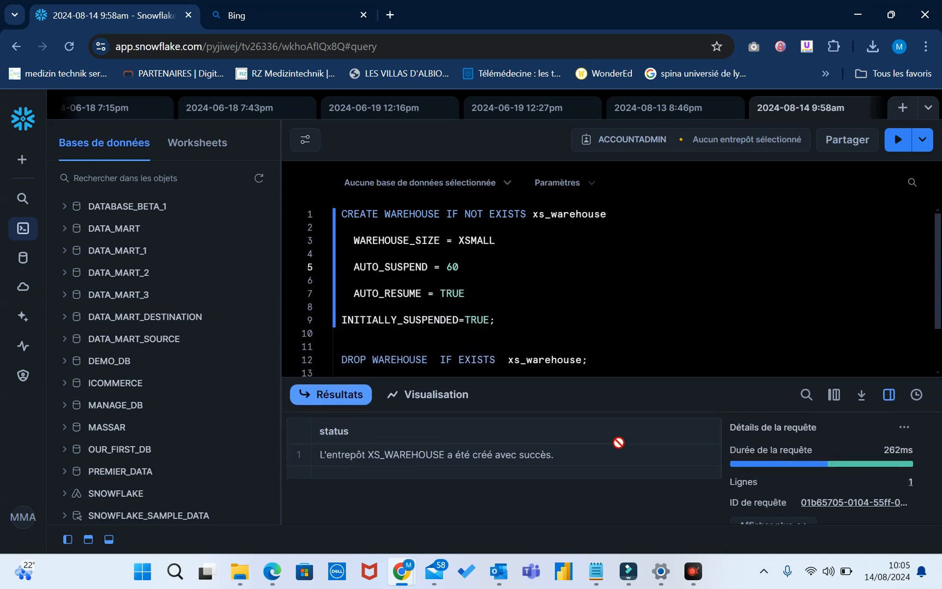
- Set XS_WAREHOUSE as the worksheet's warehouse and review it in the list of available warehouses
{"action": "left_click", "coordinate": [747, 143]}
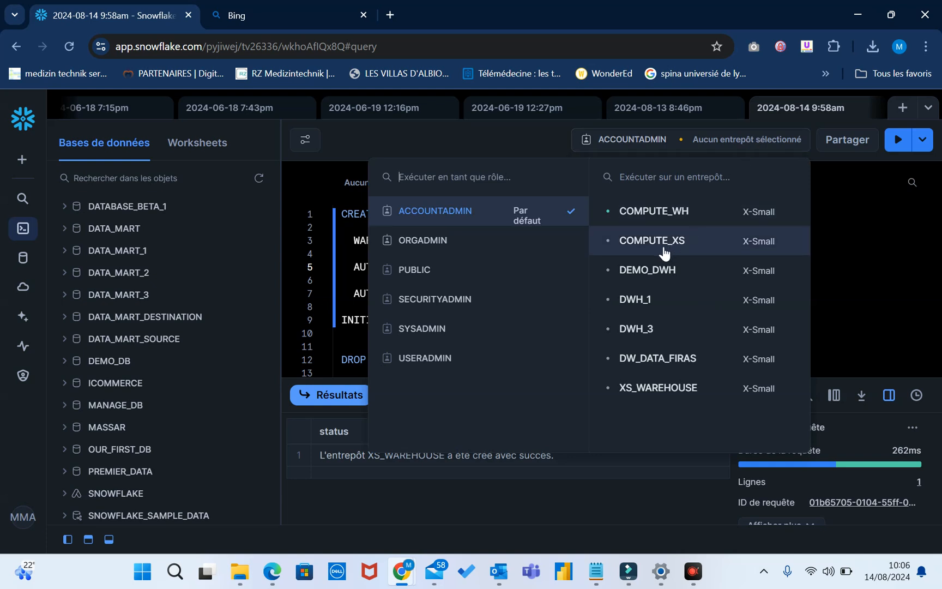
{"action": "left_click", "coordinate": [659, 402]}
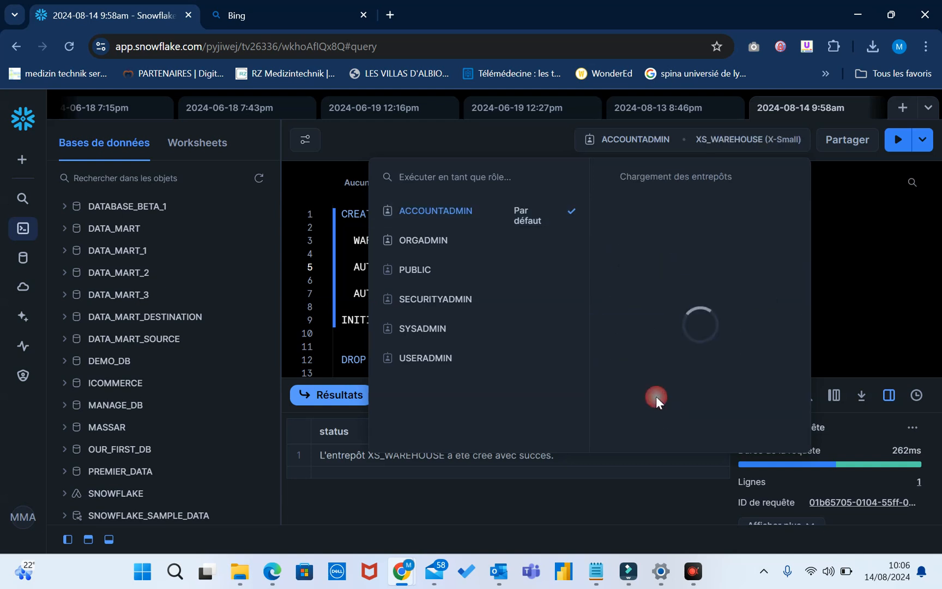
{"action": "left_click", "coordinate": [857, 246]}
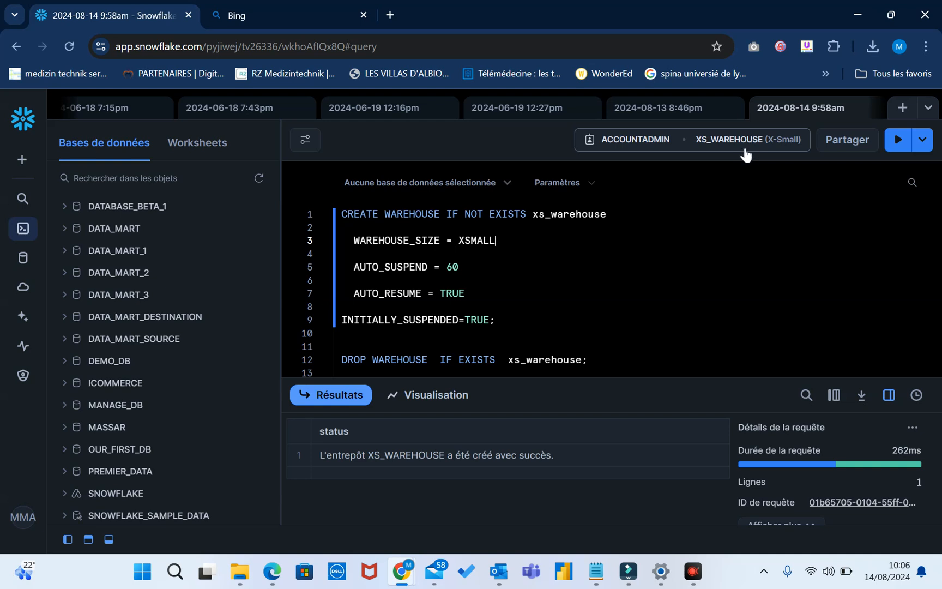
{"action": "left_click_drag", "start_coordinate": [532, 214], "coordinate": [623, 214]}
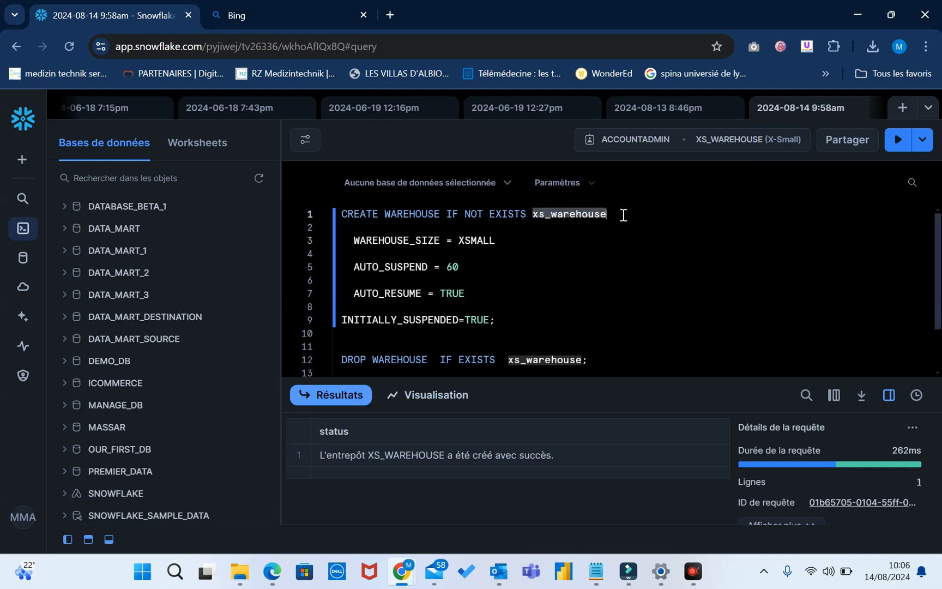
{"action": "left_click", "coordinate": [673, 141]}
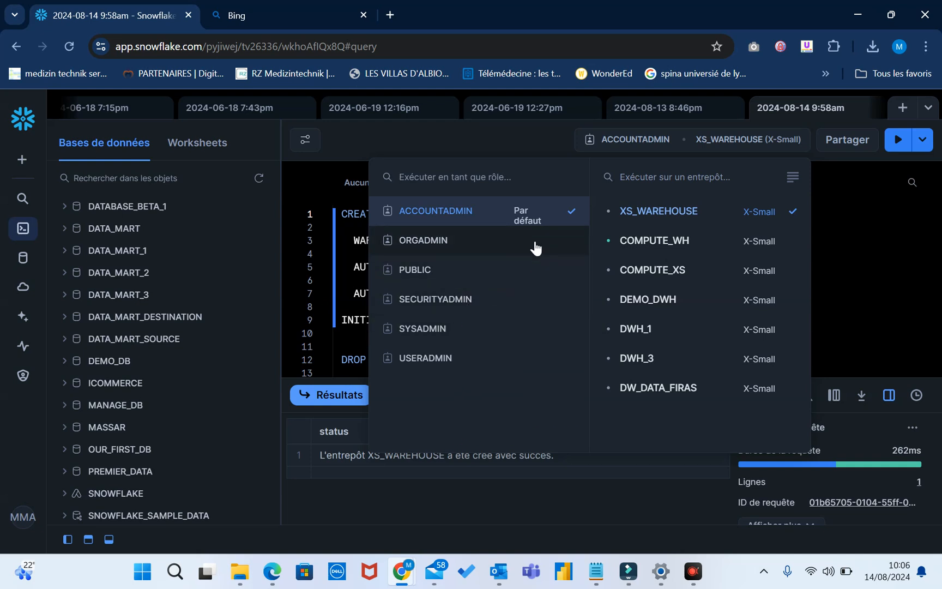
{"action": "left_click", "coordinate": [837, 223]}
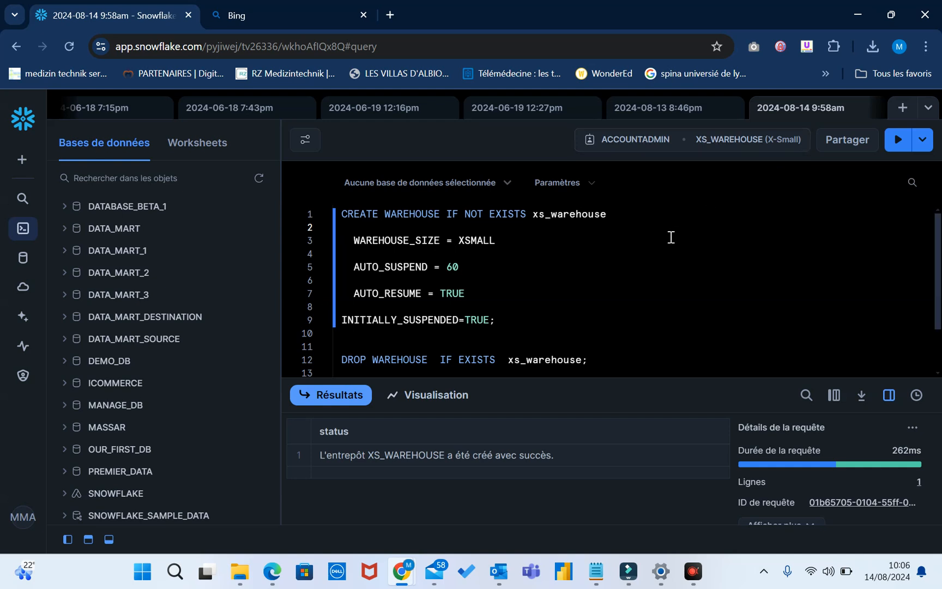
- Run only the DROP WAREHOUSE IF EXISTS statement for xs_warehouse and review the list of available warehouses
{"action": "scroll", "coordinate": [669, 240], "scroll_direction": "down", "scroll_amount": 1}
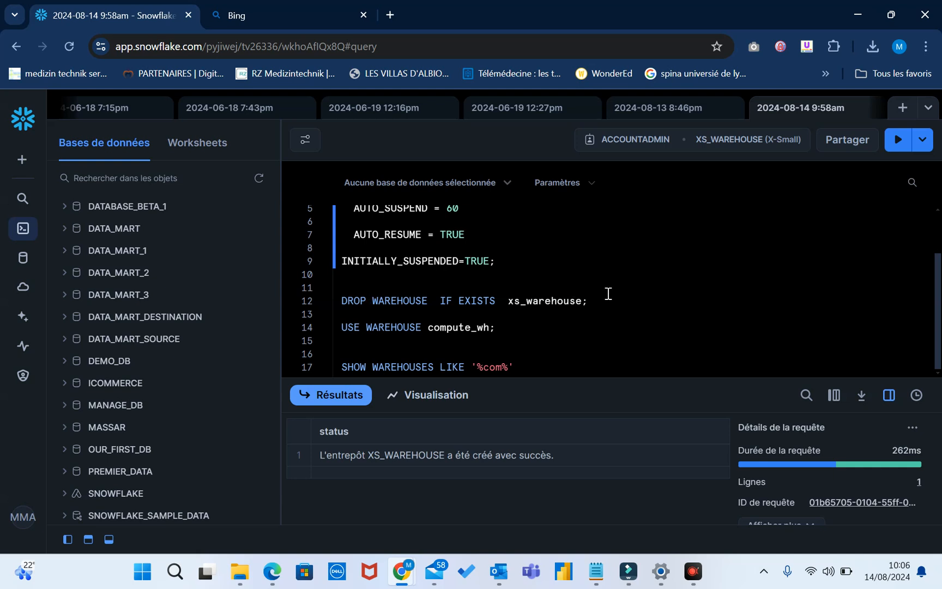
{"action": "left_click_drag", "start_coordinate": [589, 307], "coordinate": [331, 297]}
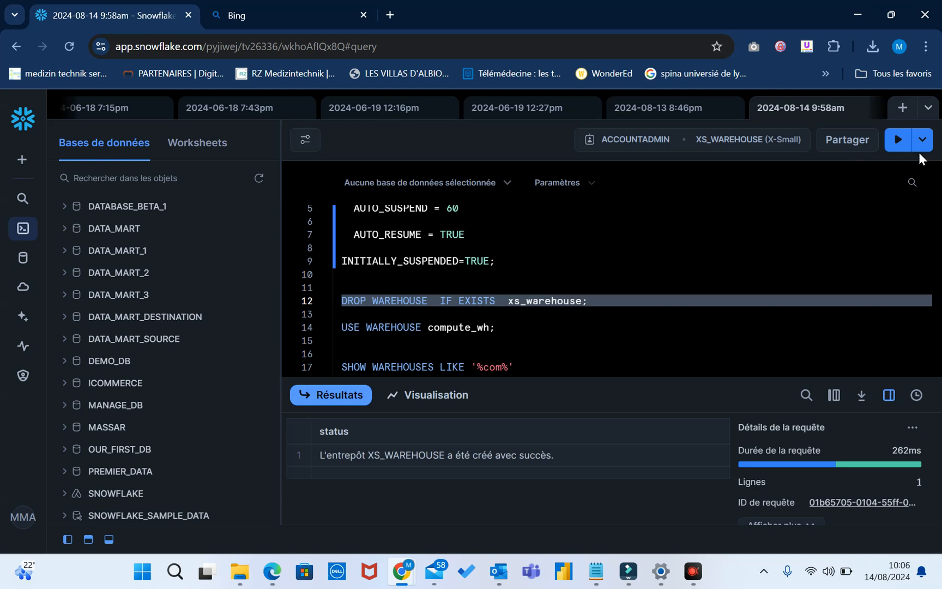
{"action": "left_click", "coordinate": [897, 142]}
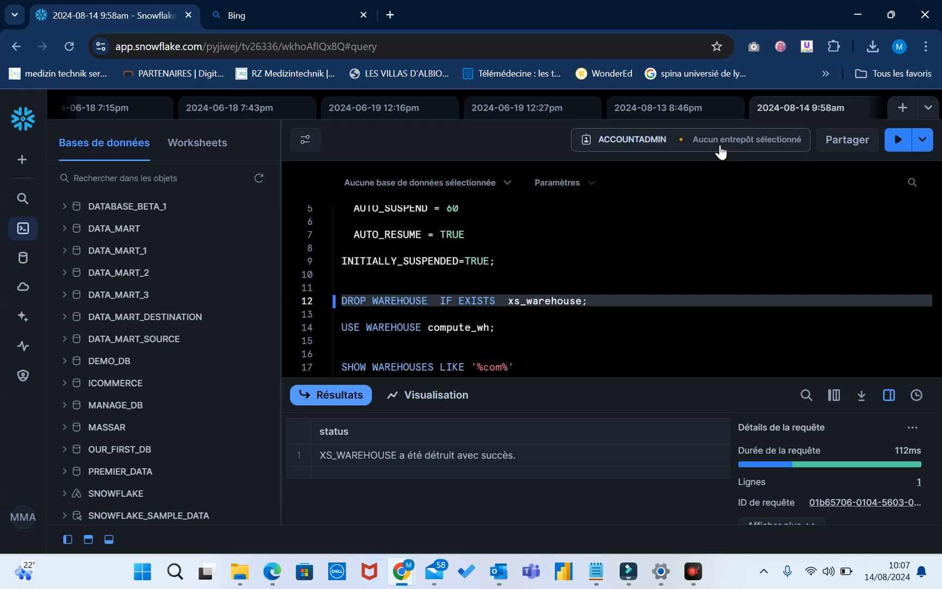
{"action": "left_click", "coordinate": [785, 147]}
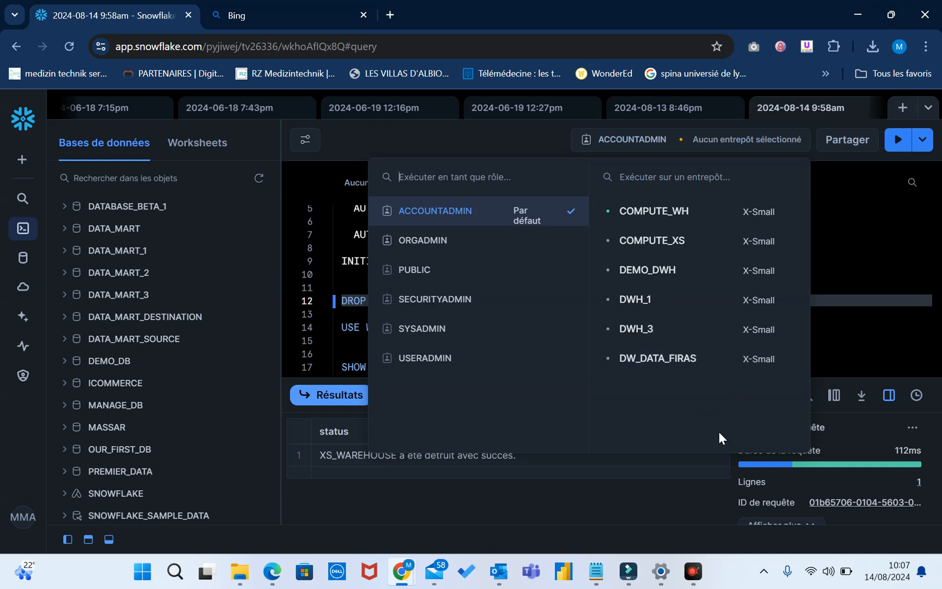
{"action": "left_click", "coordinate": [839, 224]}
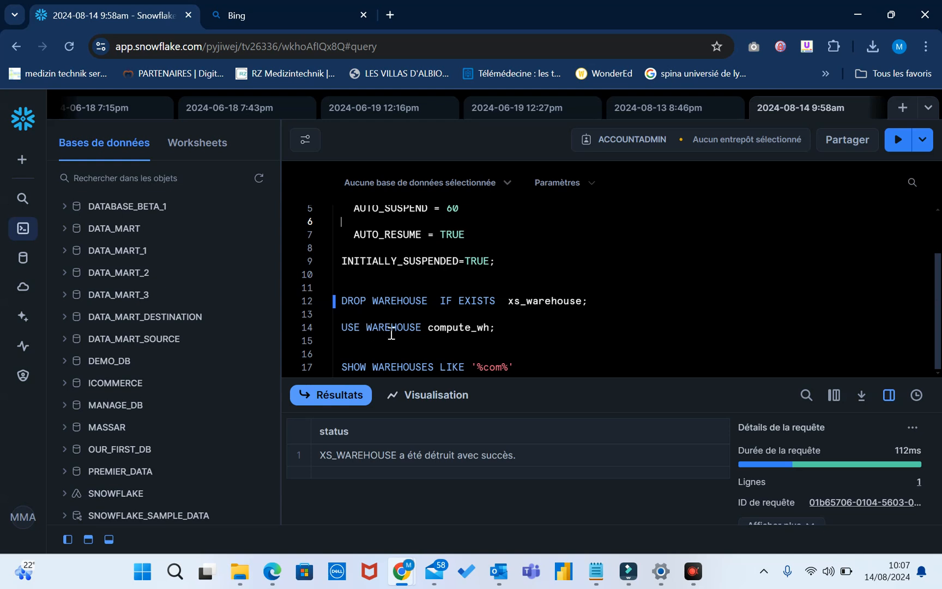
- Run only the USE WAREHOUSE statement to make compute_wh the worksheet's active warehouse
{"action": "left_click", "coordinate": [509, 331]}
{"action": "left_click_drag", "start_coordinate": [509, 331], "coordinate": [331, 323]}
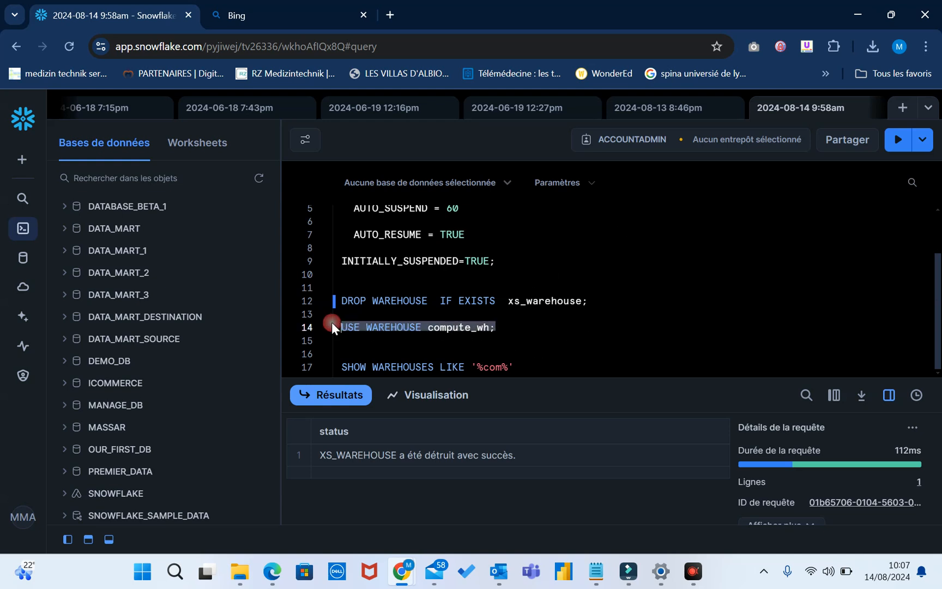
{"action": "left_click", "coordinate": [898, 148]}
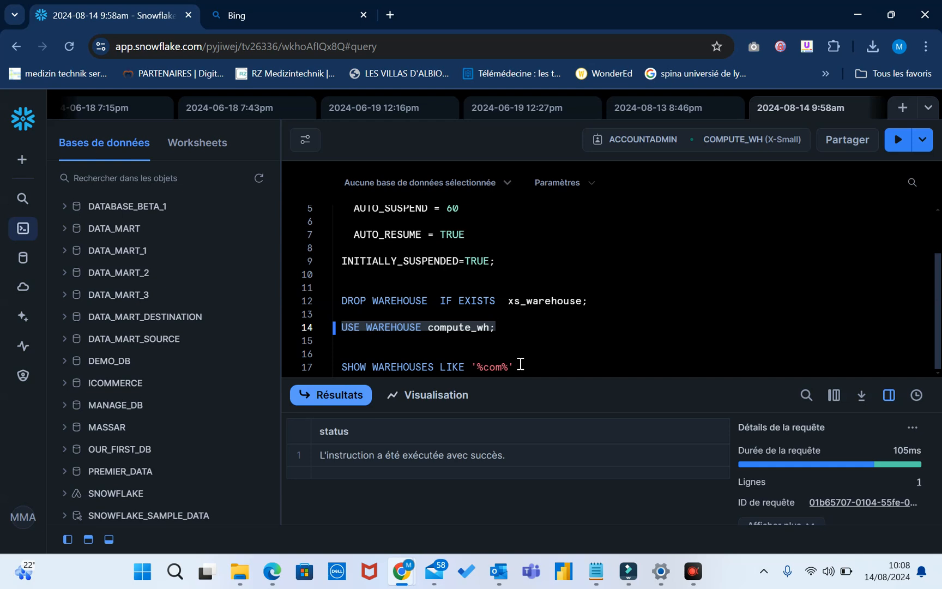
- Run the SHOW WAREHOUSES LIKE '%com%' statement and compare its result with the list of available warehouses
{"action": "left_click_drag", "start_coordinate": [520, 363], "coordinate": [340, 366]}
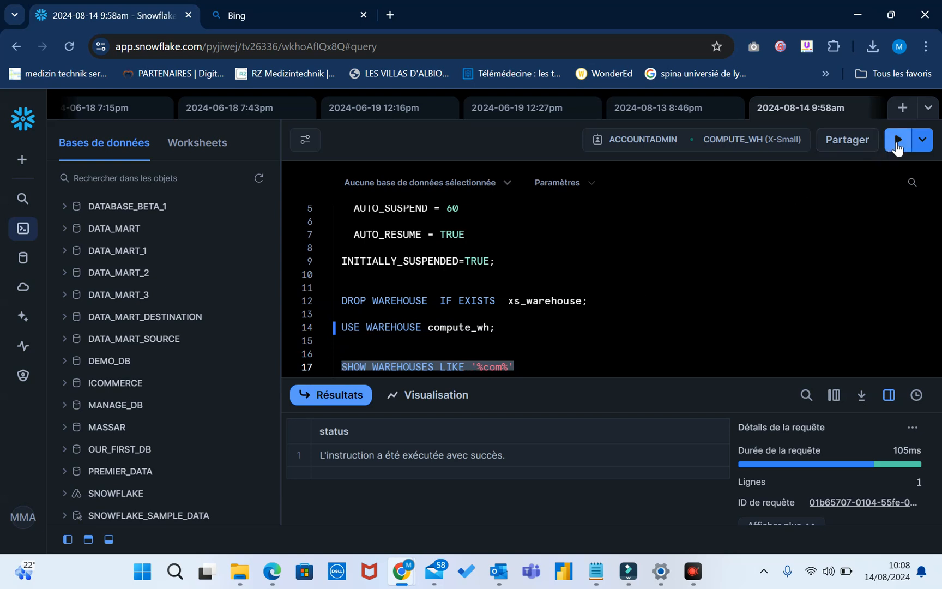
{"action": "left_click", "coordinate": [898, 139]}
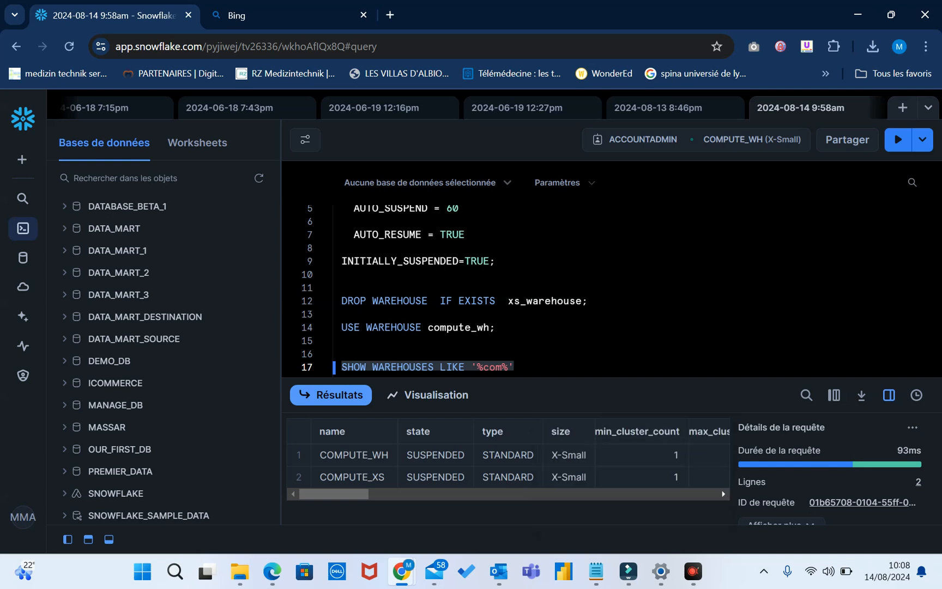
{"action": "left_click_drag", "start_coordinate": [326, 496], "coordinate": [294, 499]}
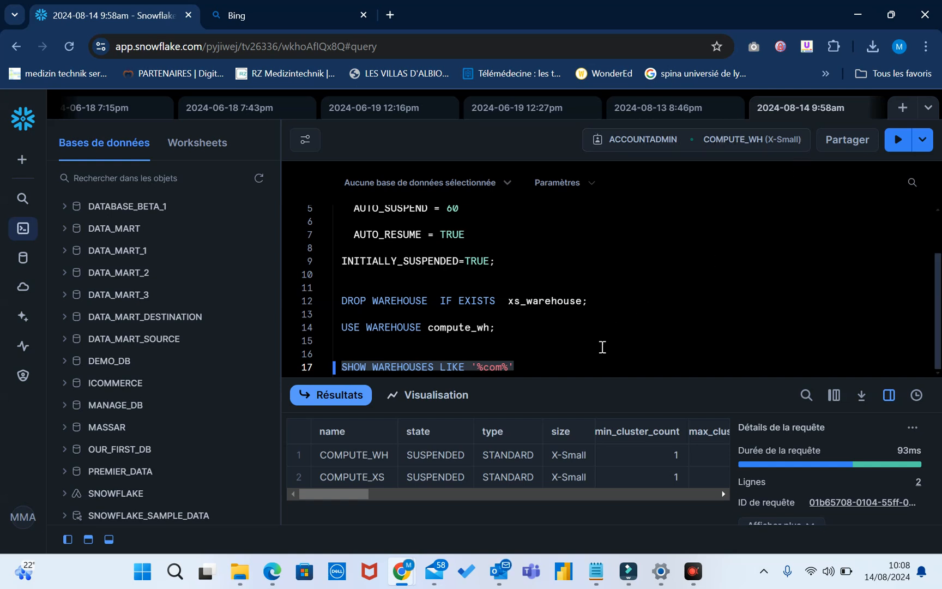
{"action": "left_click", "coordinate": [508, 373]}
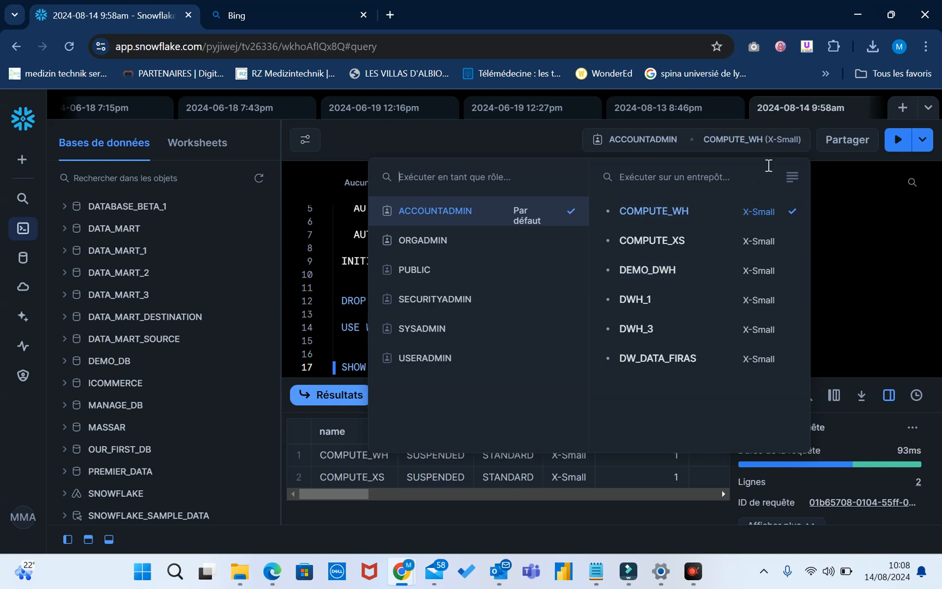
{"action": "left_click", "coordinate": [854, 235]}
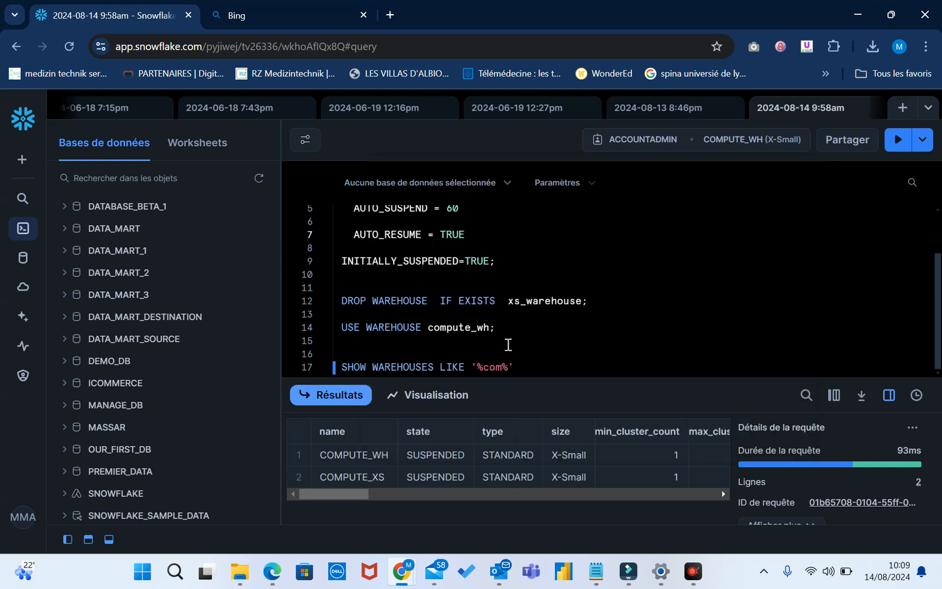
- Change the SHOW WAREHOUSES pattern to '%d%' and run only that statement
{"action": "left_click", "coordinate": [502, 370]}
{"action": "key", "text": "BackSpace"}
{"action": "key", "text": "BackSpace"}
{"action": "key", "text": "BackSpace"}
{"action": "type", "text": "d"}
{"action": "left_click_drag", "start_coordinate": [542, 364], "coordinate": [332, 372]}
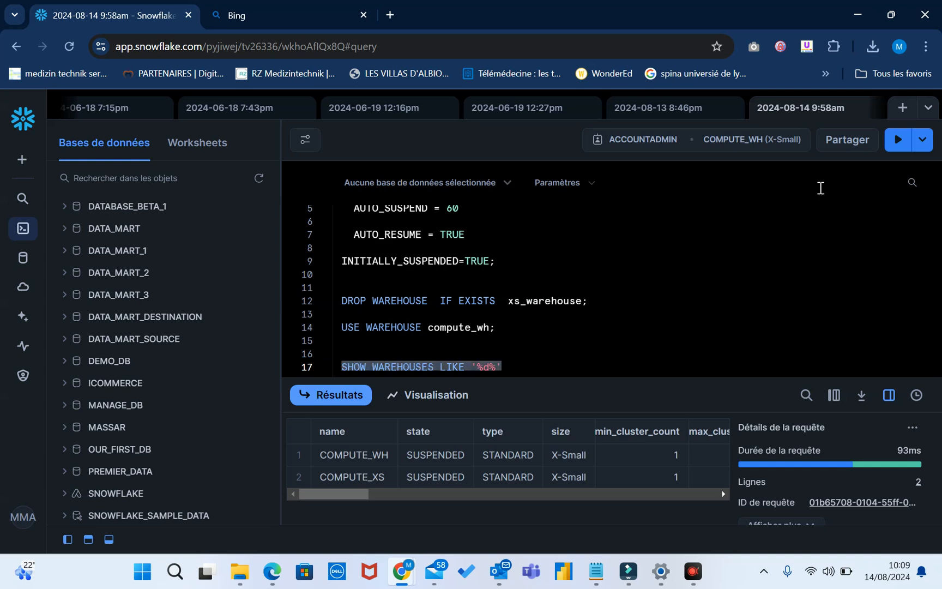
{"action": "left_click", "coordinate": [898, 140]}
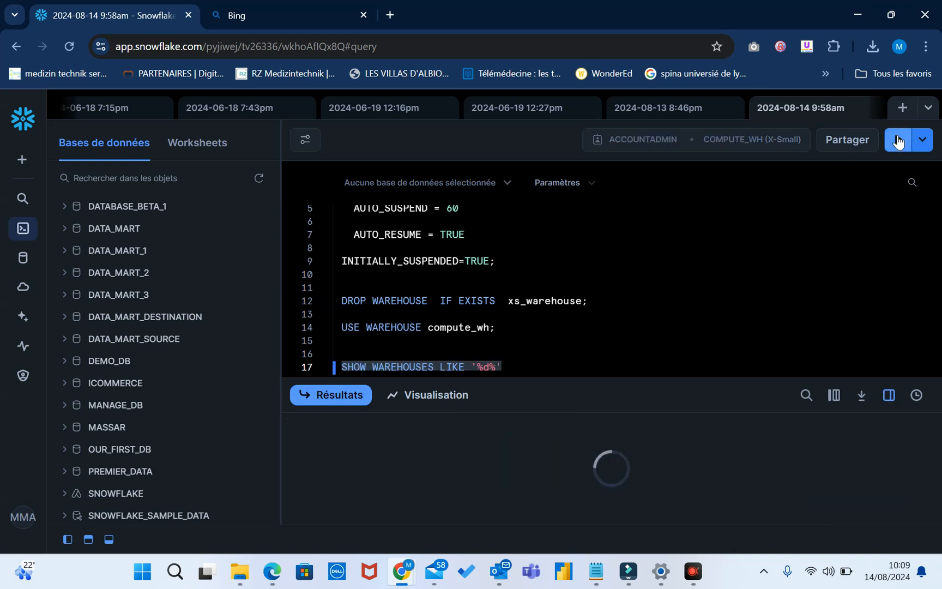
- Examine the warehouse names returned for the '%d%' pattern and look back over the worksheet's SQL statements
{"action": "scroll", "coordinate": [549, 456], "scroll_direction": "down", "scroll_amount": 1}
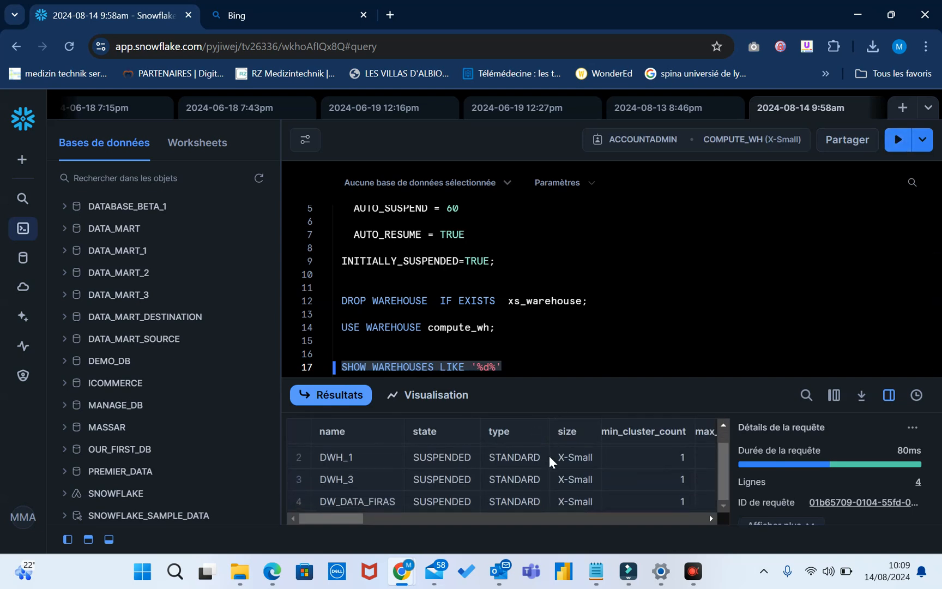
{"action": "scroll", "coordinate": [371, 453], "scroll_direction": "up", "scroll_amount": 1}
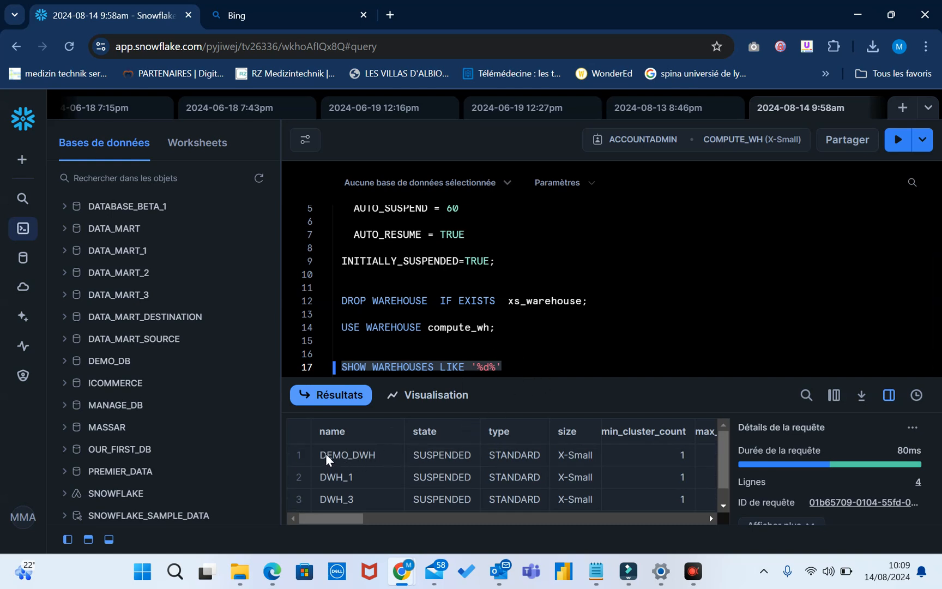
{"action": "scroll", "coordinate": [327, 486], "scroll_direction": "down", "scroll_amount": 1}
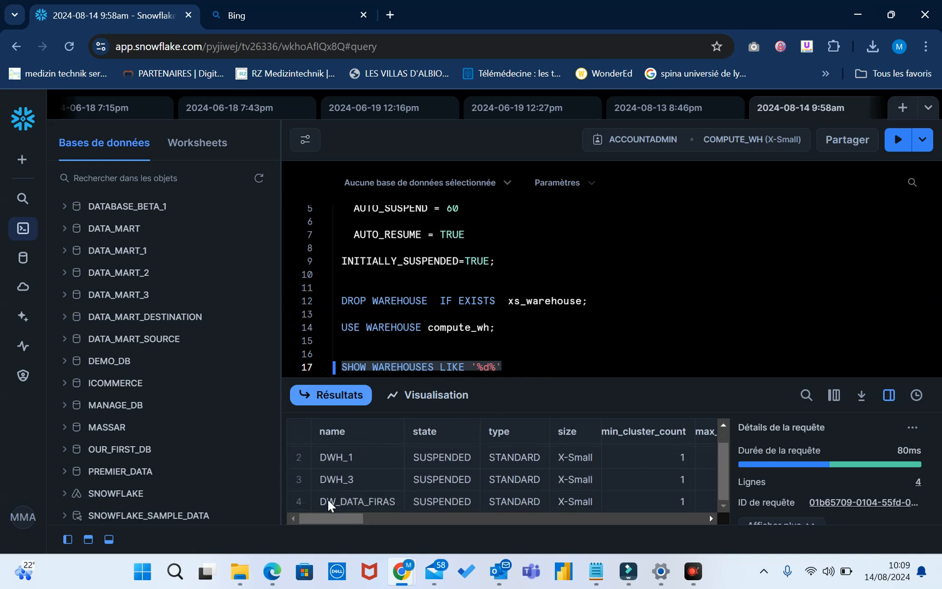
{"action": "scroll", "coordinate": [327, 500], "scroll_direction": "up", "scroll_amount": 1}
{"action": "scroll", "coordinate": [328, 500], "scroll_direction": "down", "scroll_amount": 1}
{"action": "scroll", "coordinate": [327, 500], "scroll_direction": "up", "scroll_amount": 1}
{"action": "scroll", "coordinate": [328, 500], "scroll_direction": "down", "scroll_amount": 1}
{"action": "scroll", "coordinate": [328, 501], "scroll_direction": "up", "scroll_amount": 1}
{"action": "scroll", "coordinate": [327, 500], "scroll_direction": "down", "scroll_amount": 1}
{"action": "scroll", "coordinate": [327, 500], "scroll_direction": "up", "scroll_amount": 1}
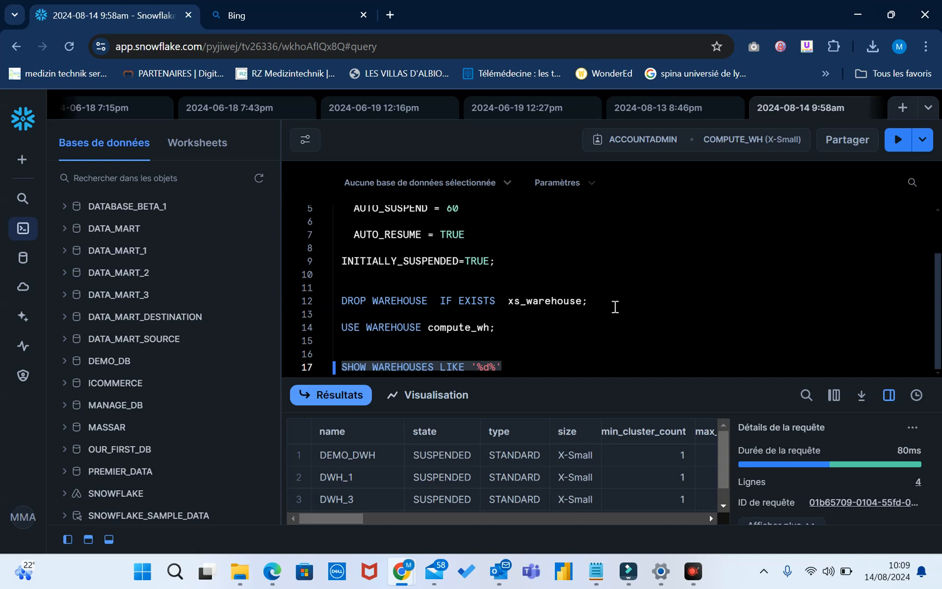
{"action": "scroll", "coordinate": [617, 305], "scroll_direction": "up", "scroll_amount": 2}
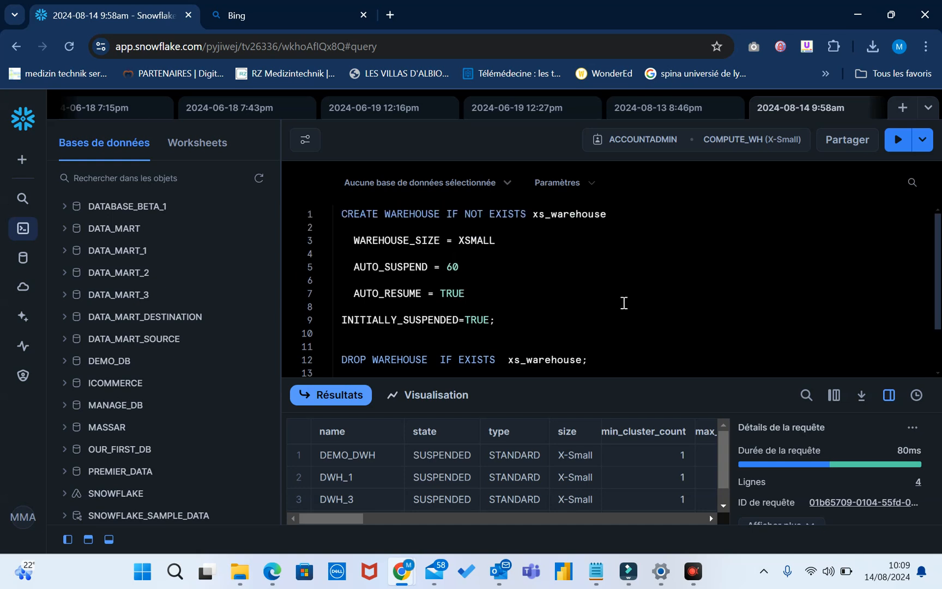